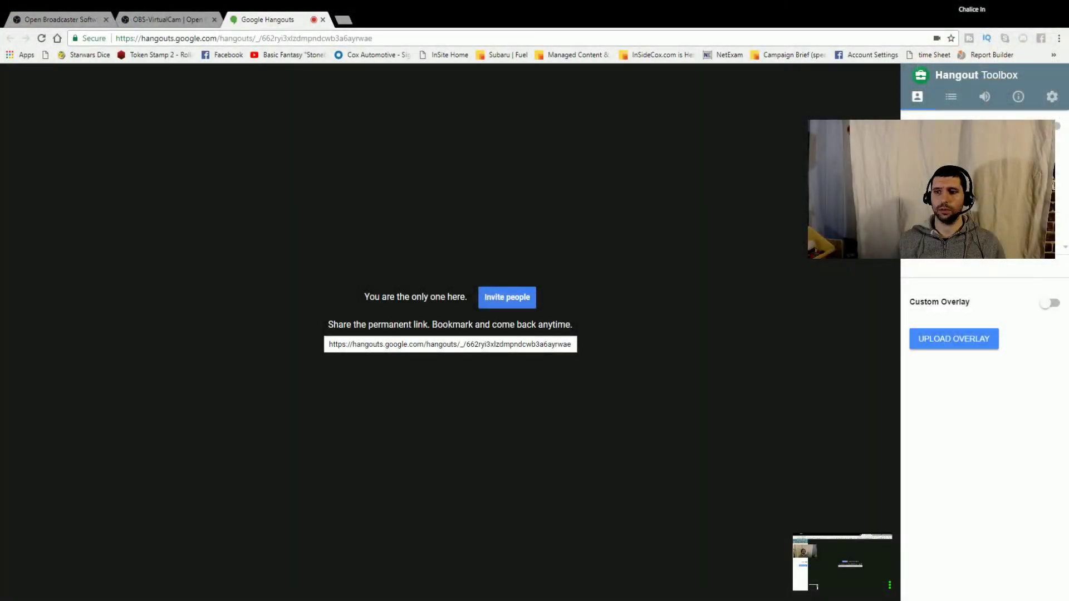
Step: View the OBS Studio download page and start downloading the OBS-VirtualCam 1.2.1 plugin from its resource page
{"action": "left_click", "coordinate": [60, 19]}
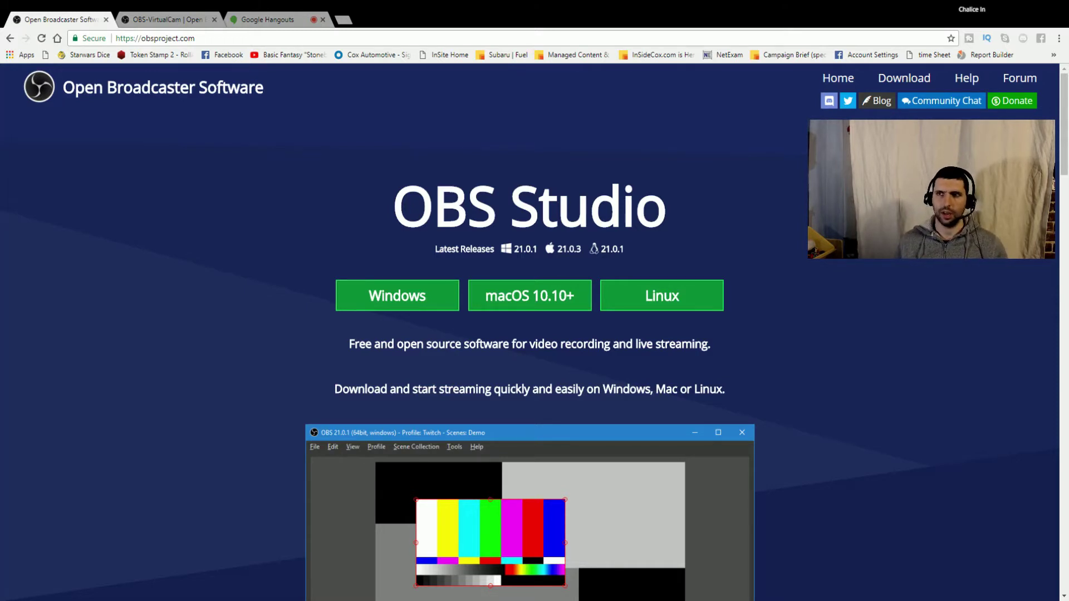
{"action": "left_click", "coordinate": [164, 22]}
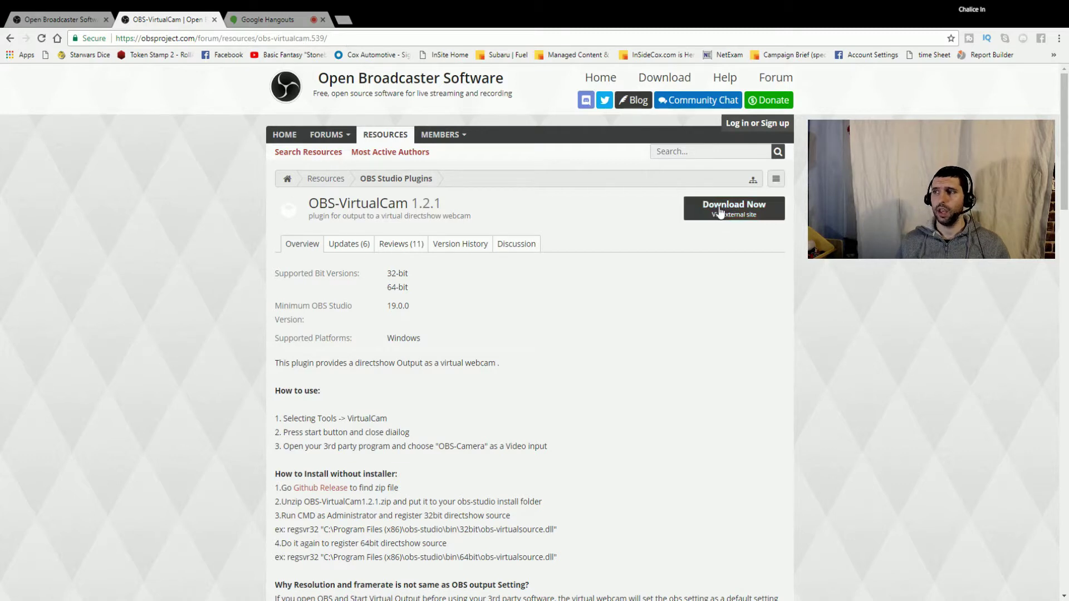
{"action": "left_click", "coordinate": [733, 219]}
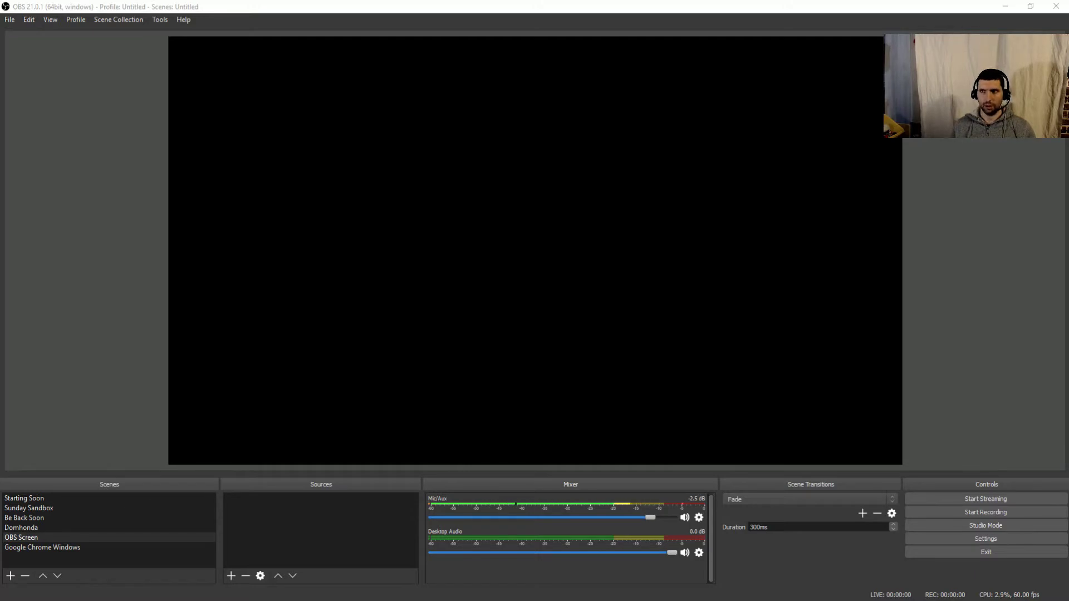
Step: Run the Auto-Configuration Wizard optimized for streaming, with the current 1920x1080 canvas and either 60 or 30 FPS, preferring 60
{"action": "left_click", "coordinate": [161, 20]}
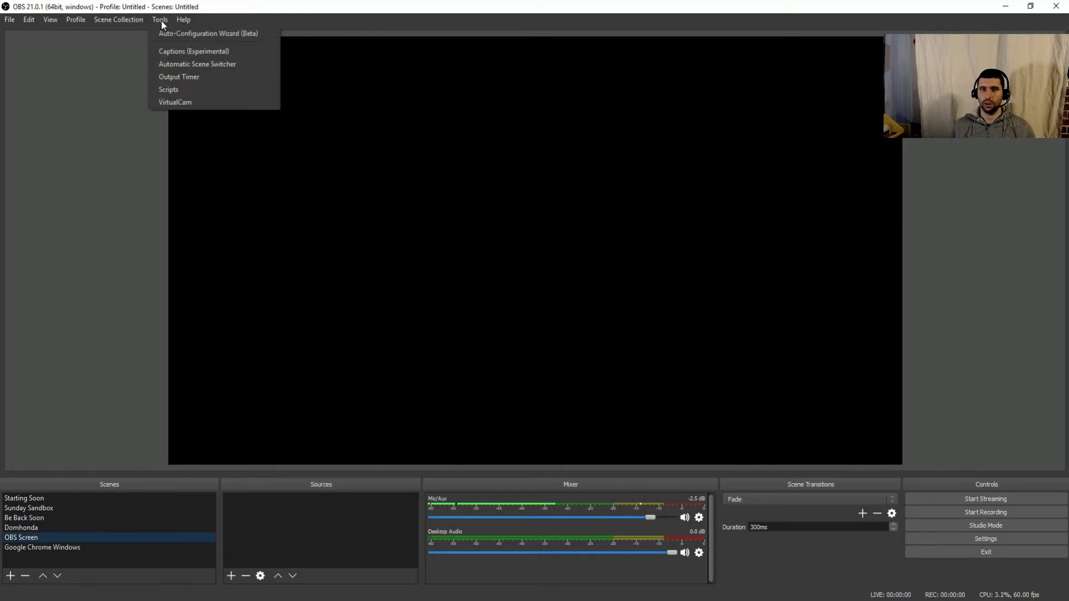
{"action": "left_click", "coordinate": [192, 33]}
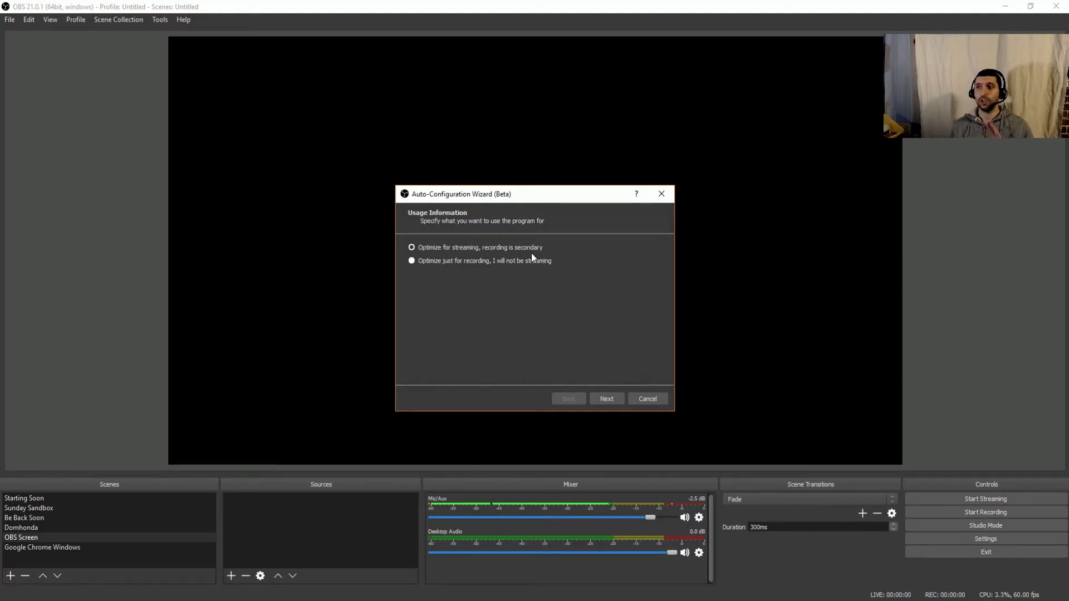
{"action": "left_click", "coordinate": [612, 400]}
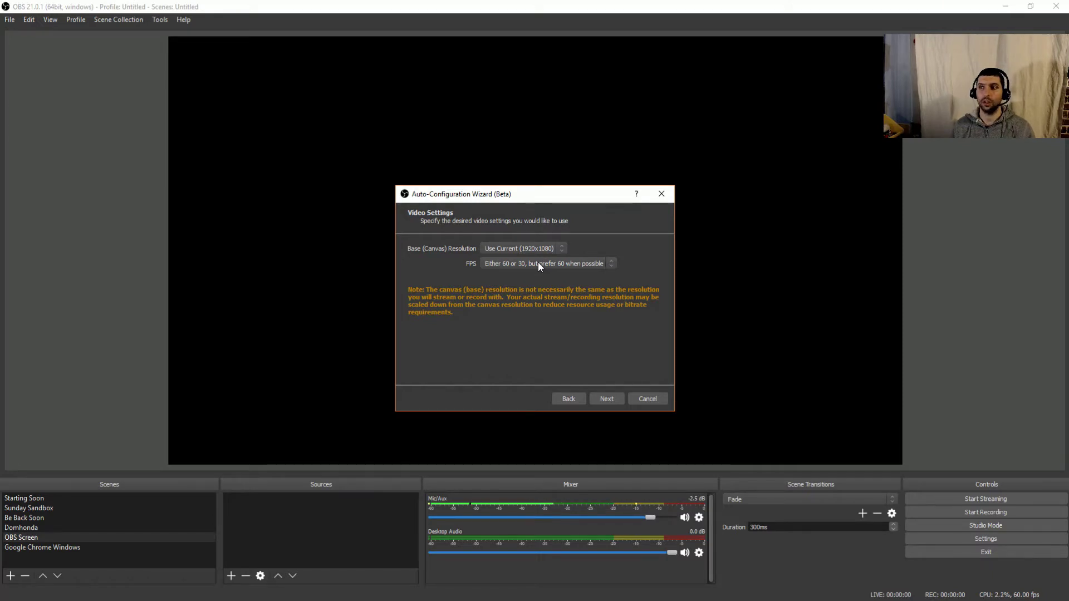
{"action": "left_click", "coordinate": [607, 399]}
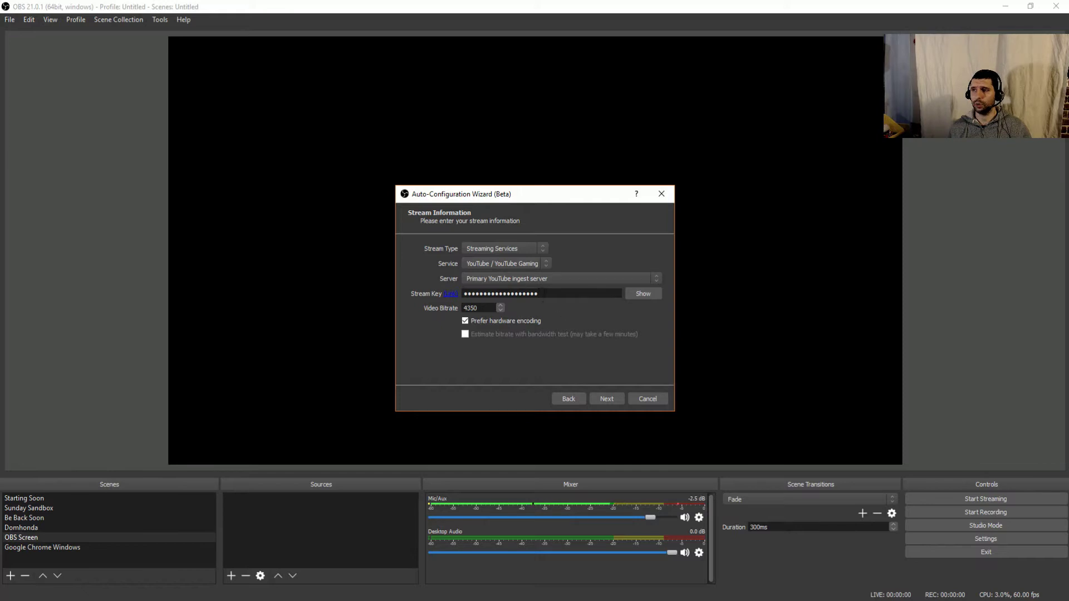
Step: Choose YouTube / YouTube Gaming as the streaming service in the wizard's stream information
{"action": "left_click", "coordinate": [540, 262]}
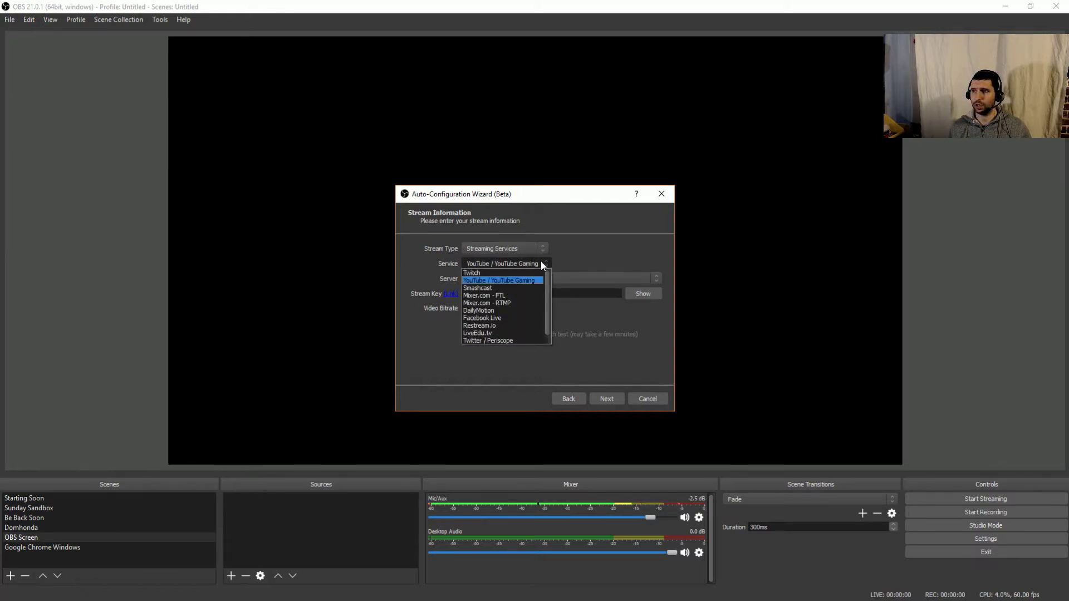
{"action": "scroll", "coordinate": [511, 288], "scroll_direction": "down", "scroll_amount": 1}
{"action": "scroll", "coordinate": [510, 287], "scroll_direction": "up", "scroll_amount": 1}
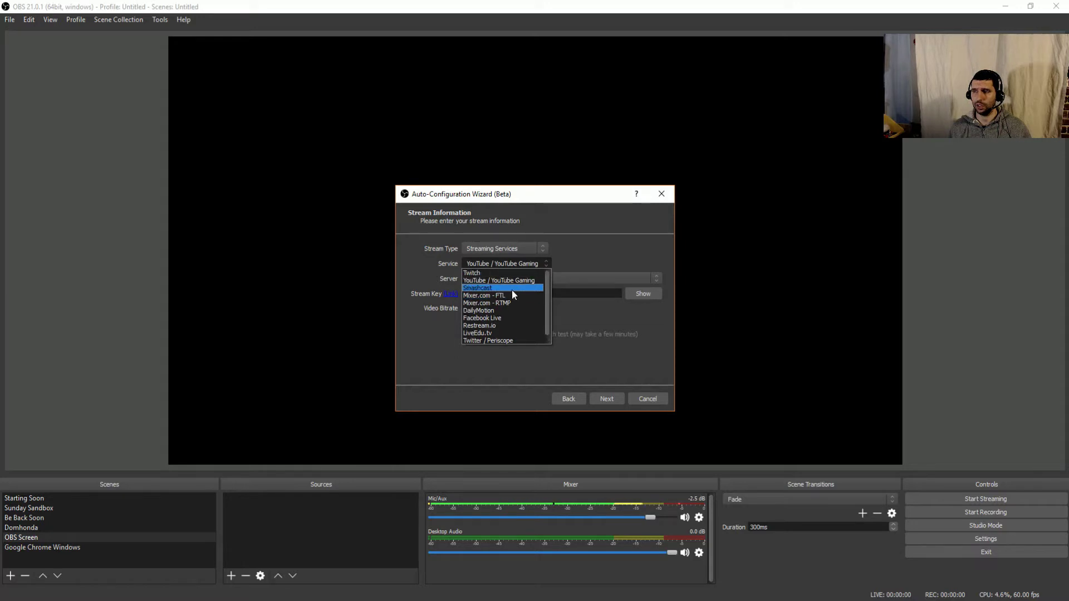
{"action": "left_click", "coordinate": [512, 282]}
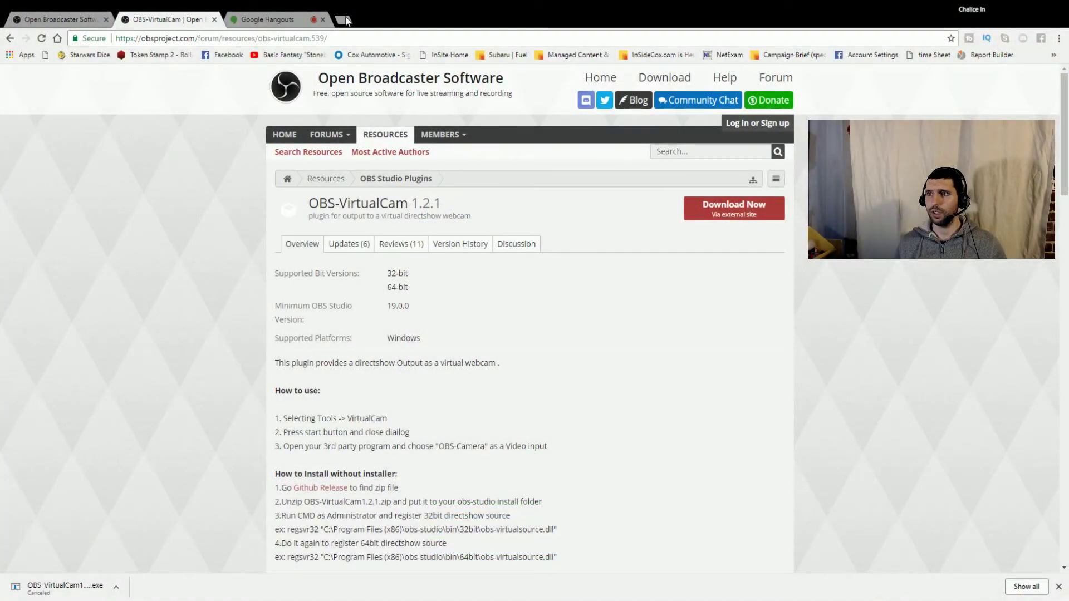
Step: Switch to Chrome and open YouTube's Creator Studio dashboard in a new tab
{"action": "left_click", "coordinate": [343, 19]}
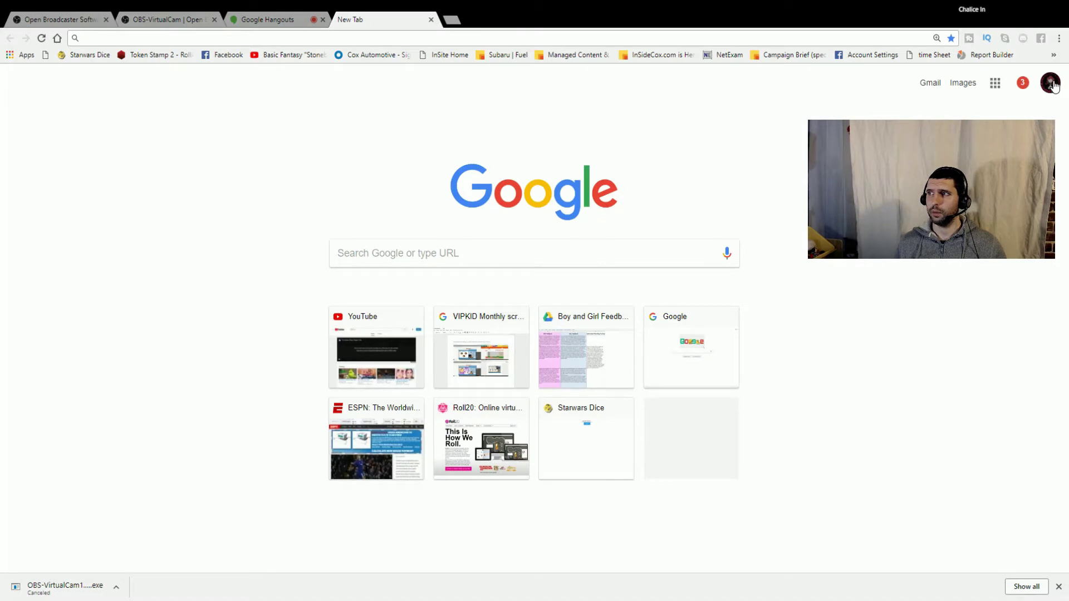
{"action": "left_click", "coordinate": [1050, 83]}
{"action": "left_click", "coordinate": [997, 86]}
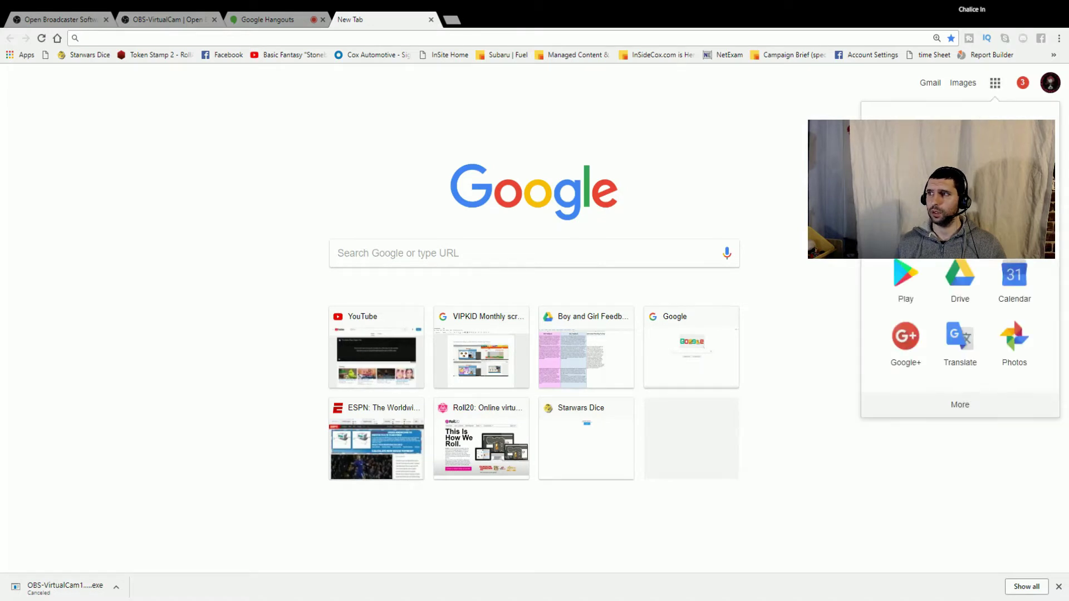
{"action": "left_click", "coordinate": [906, 211]}
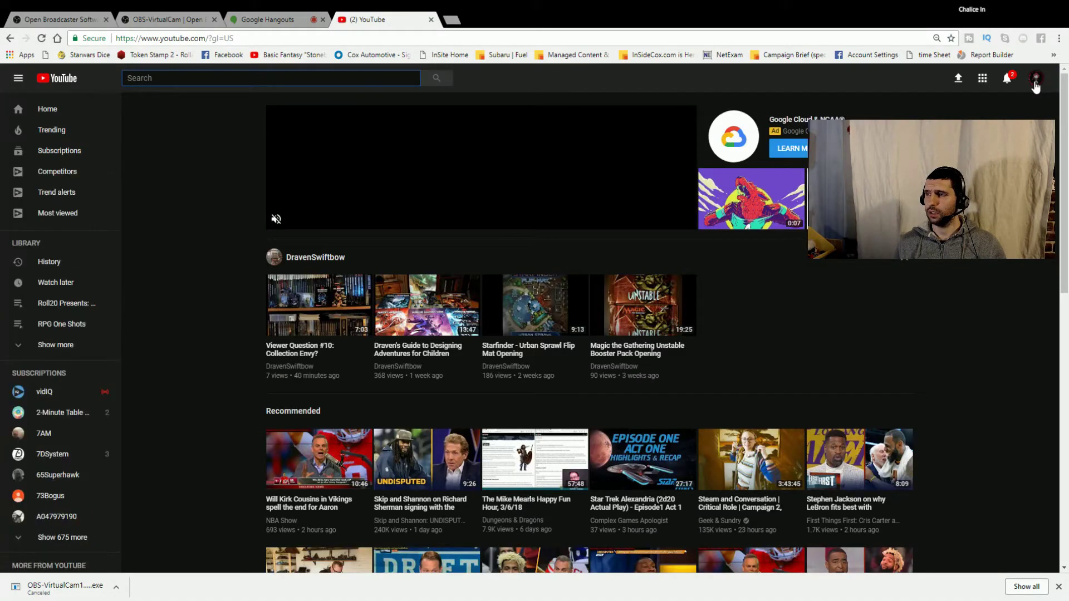
{"action": "left_click", "coordinate": [1035, 82]}
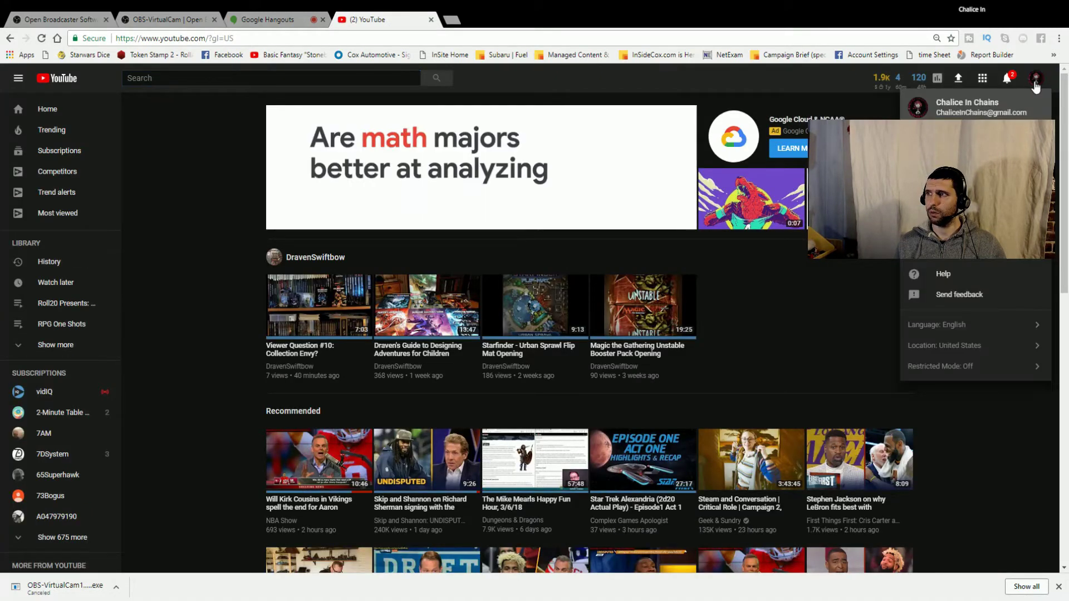
{"action": "left_click", "coordinate": [958, 151]}
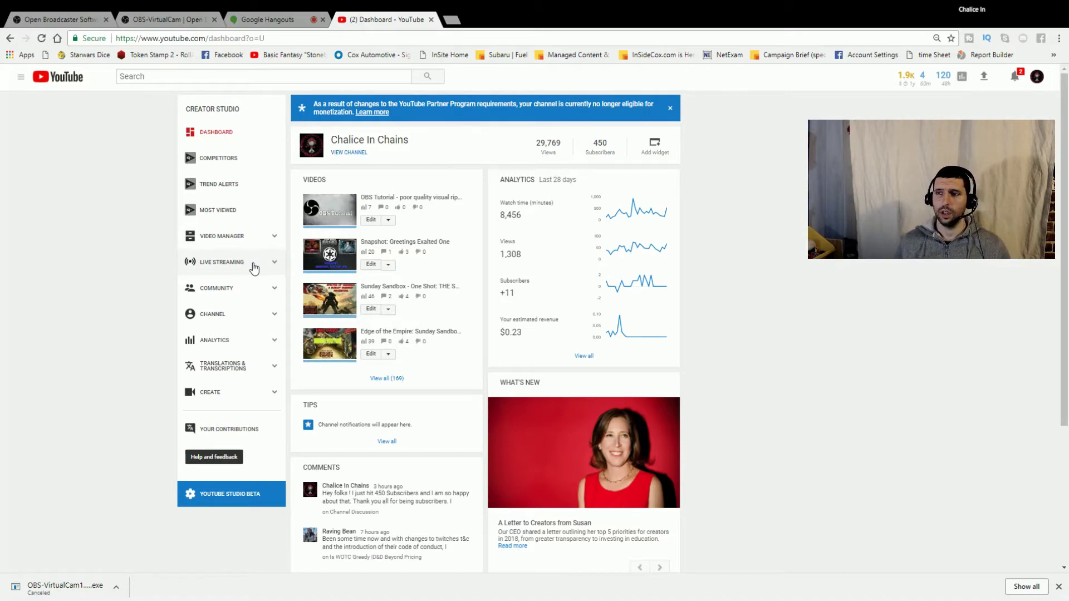
Step: Open the channel's live streaming dashboard and select the hidden stream key in the encoder setup
{"action": "left_click", "coordinate": [253, 269]}
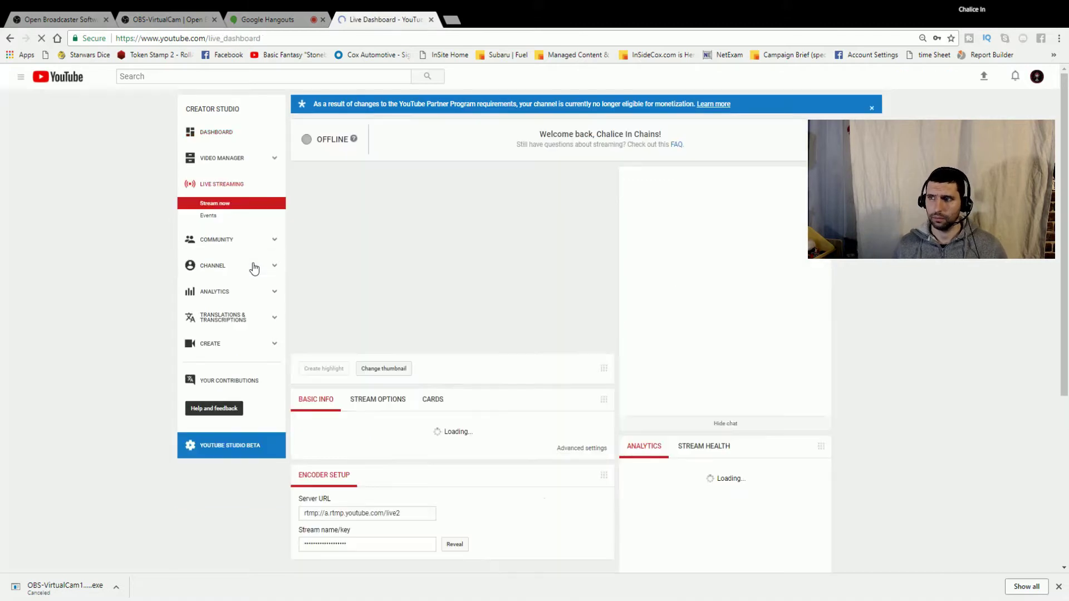
{"action": "scroll", "coordinate": [356, 384], "scroll_direction": "down", "scroll_amount": 2}
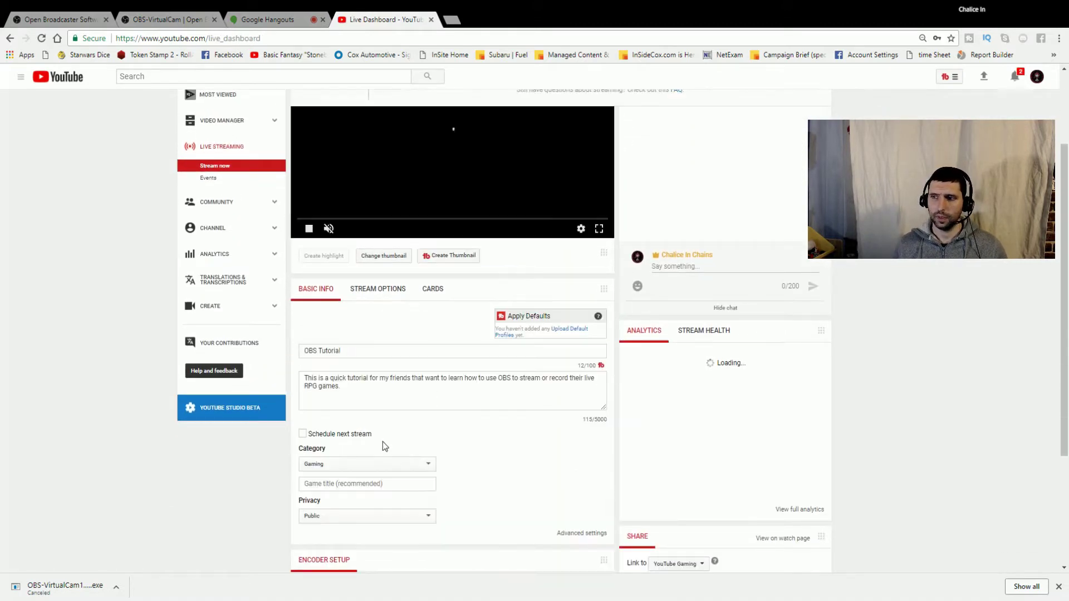
{"action": "scroll", "coordinate": [354, 468], "scroll_direction": "down", "scroll_amount": 3}
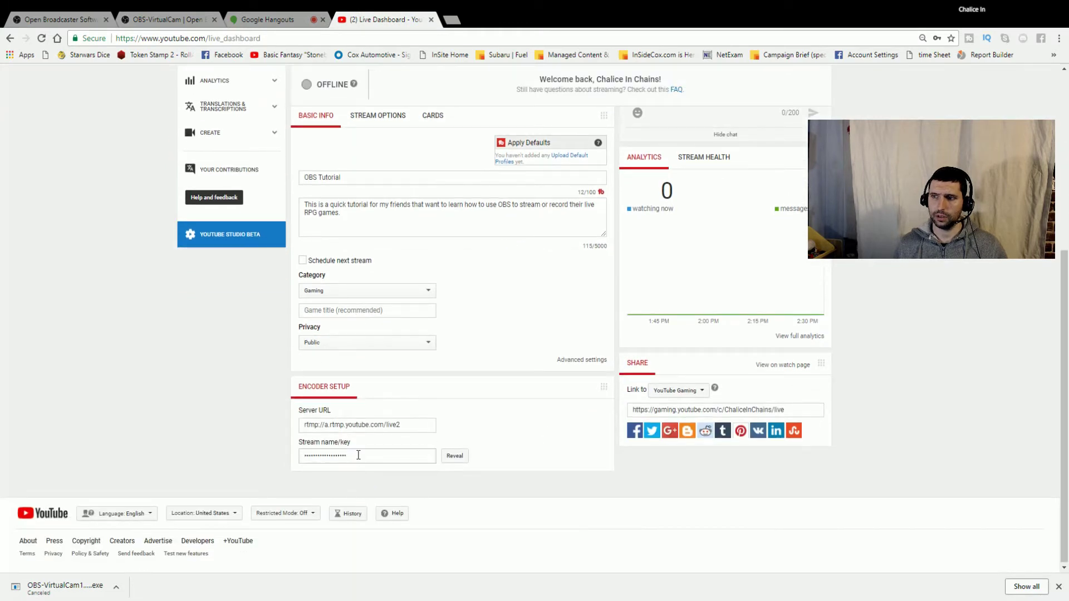
{"action": "left_click_drag", "start_coordinate": [301, 456], "coordinate": [356, 459]}
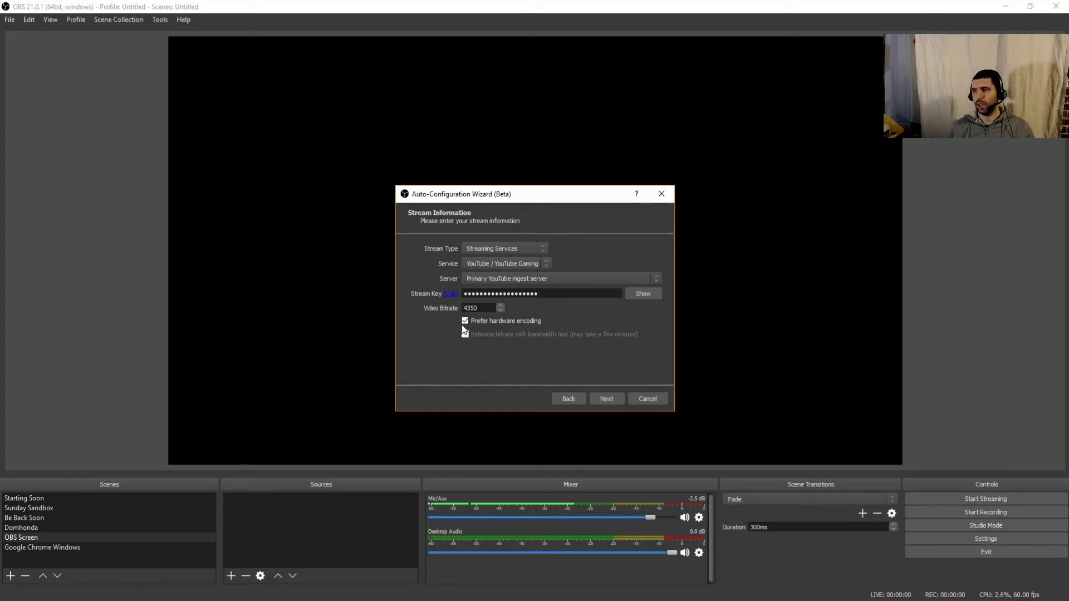
Step: Return to OBS, complete the wizard's stream information and apply the recommended settings
{"action": "left_click", "coordinate": [606, 401]}
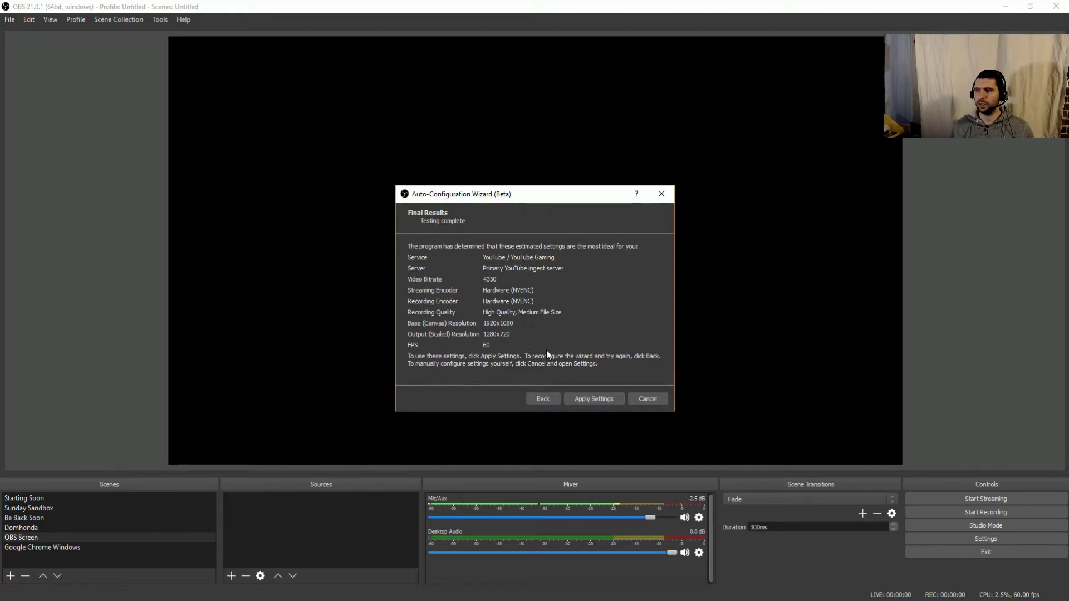
{"action": "left_click", "coordinate": [597, 402]}
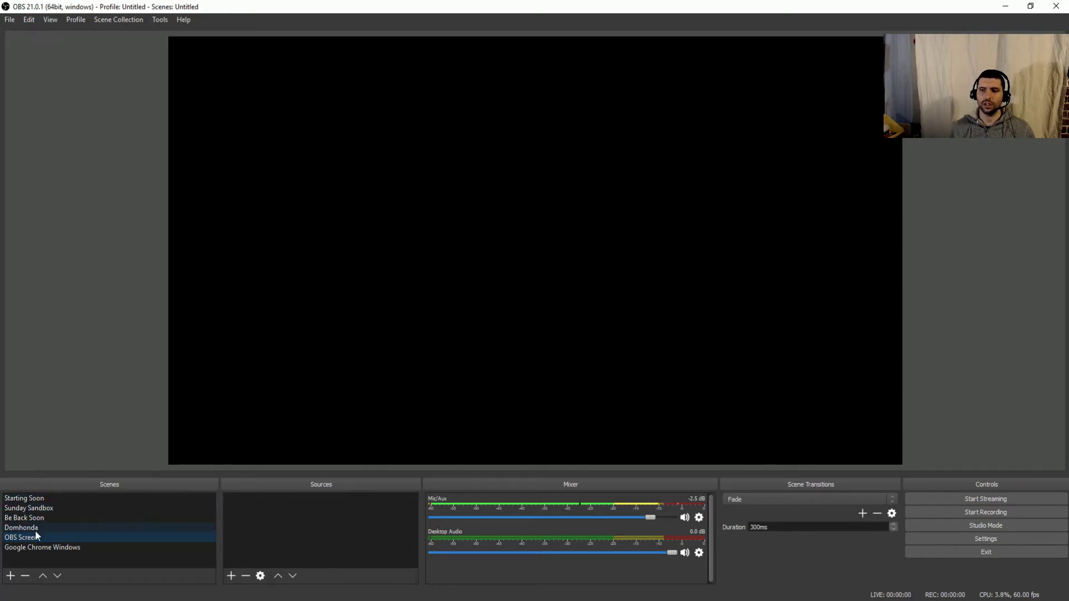
Step: Show the Starting Soon scene and try muting and unmuting the Mic/Aux audio in the mixer
{"action": "left_click", "coordinate": [30, 500]}
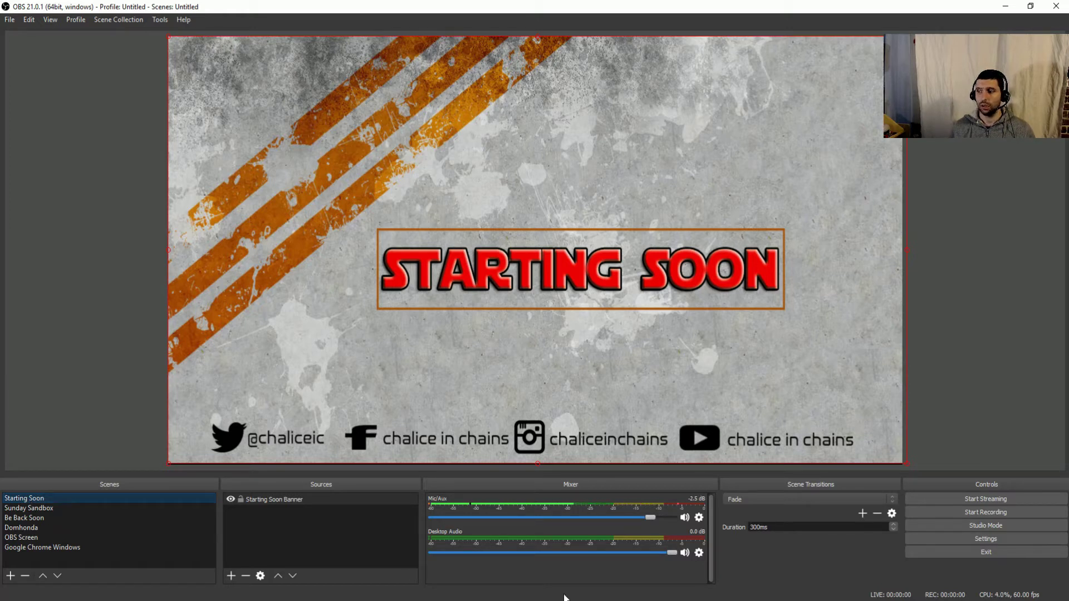
{"action": "left_click", "coordinate": [685, 518]}
{"action": "left_click", "coordinate": [684, 553]}
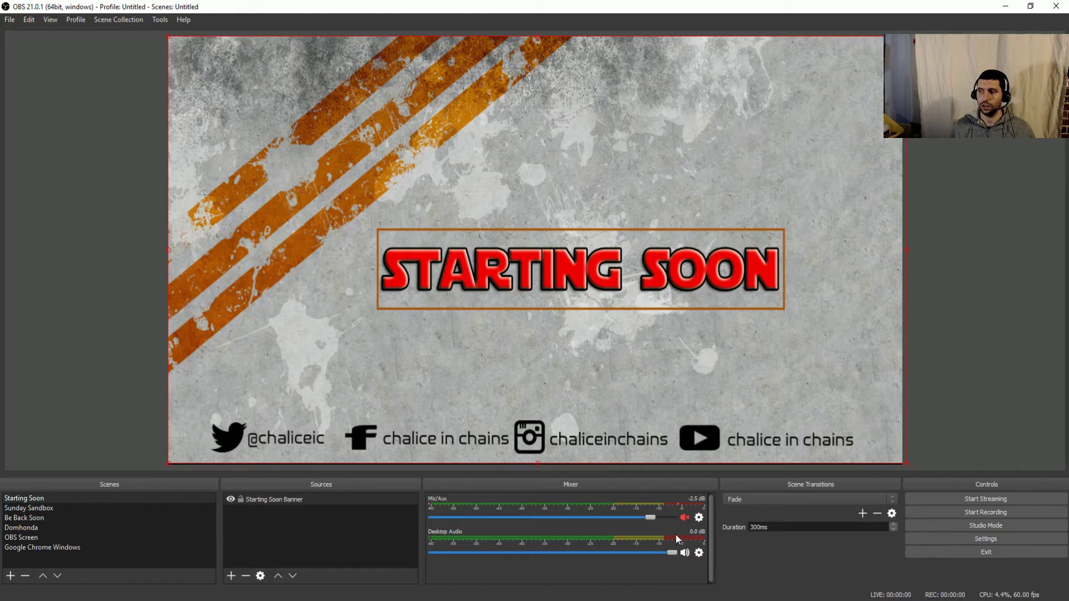
{"action": "left_click", "coordinate": [685, 518]}
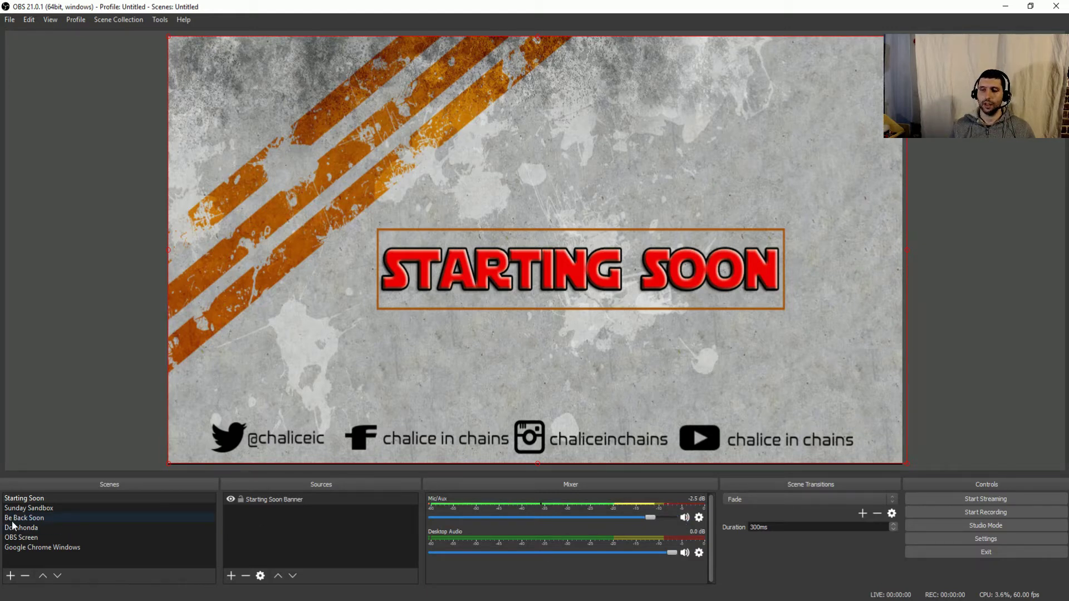
Step: Preview the OBS Screen and Be Back Soon scenes
{"action": "left_click", "coordinate": [32, 536]}
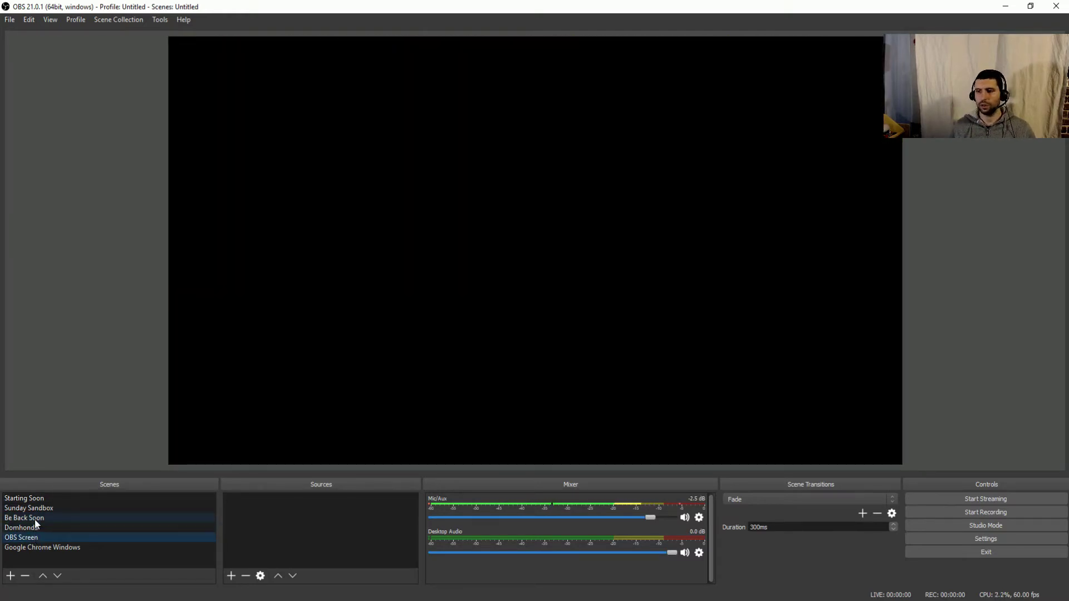
{"action": "left_click", "coordinate": [34, 519]}
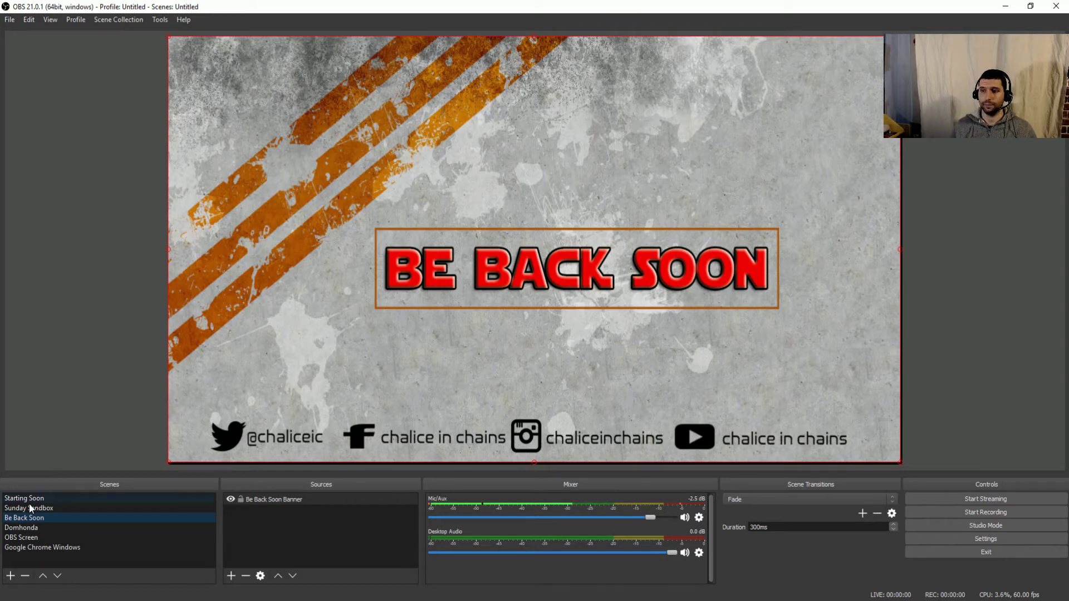
Step: Add a new Window Capture source named "Hangouts Window" to the OBS Screen scene
{"action": "left_click", "coordinate": [21, 538]}
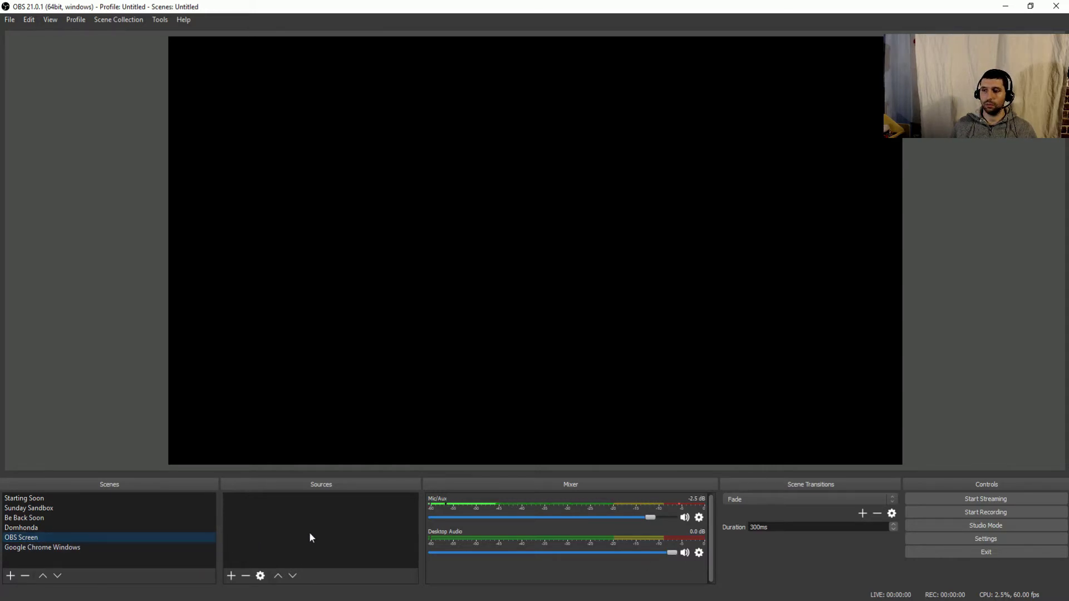
{"action": "left_click", "coordinate": [232, 574]}
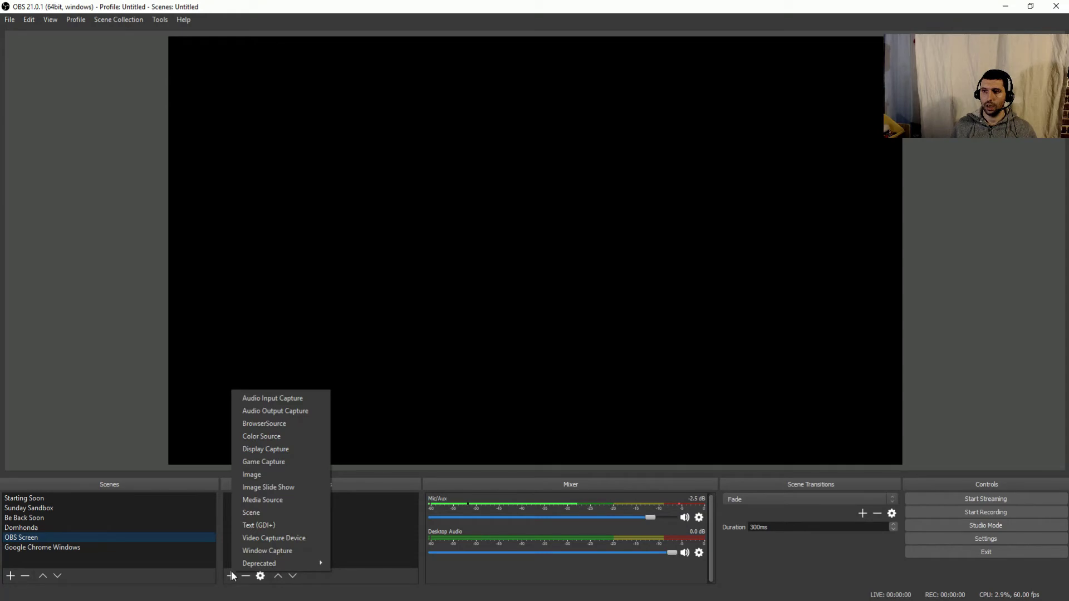
{"action": "left_click", "coordinate": [278, 549]}
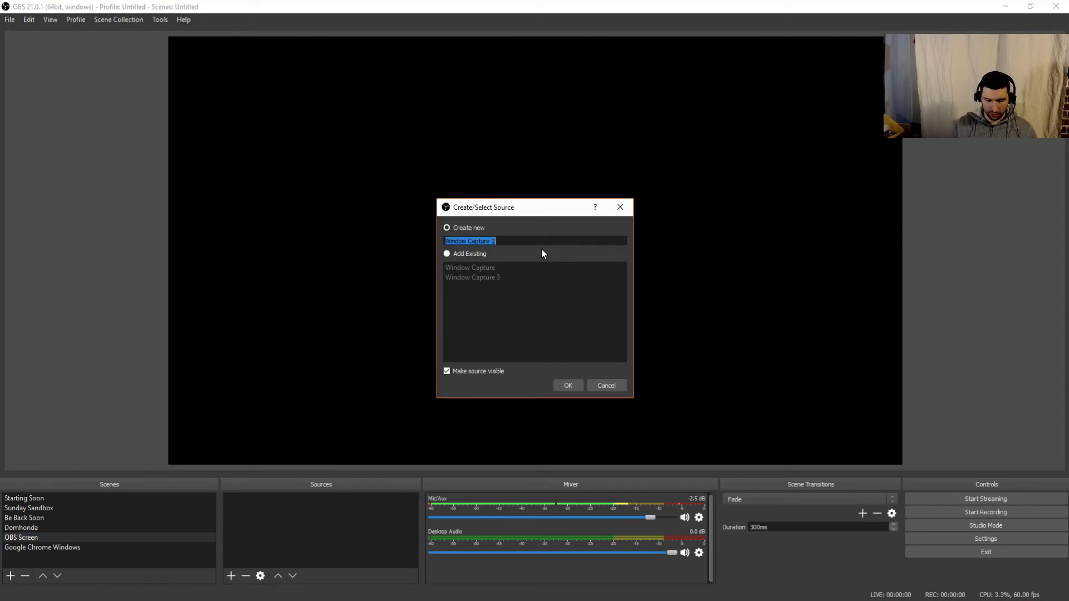
{"action": "type", "text": "Hangouts Window"}
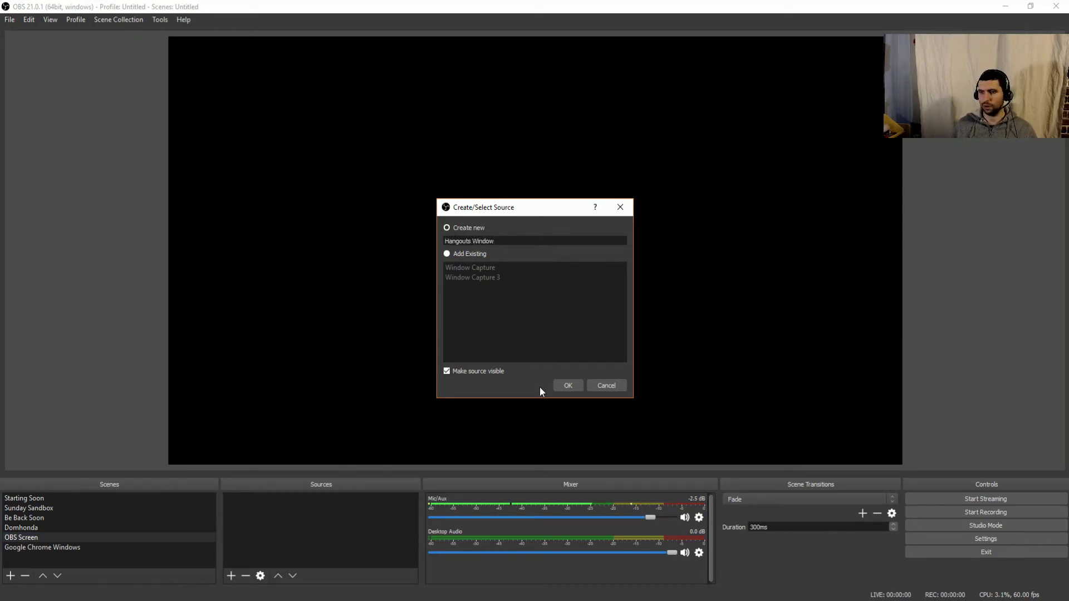
{"action": "left_click", "coordinate": [568, 386]}
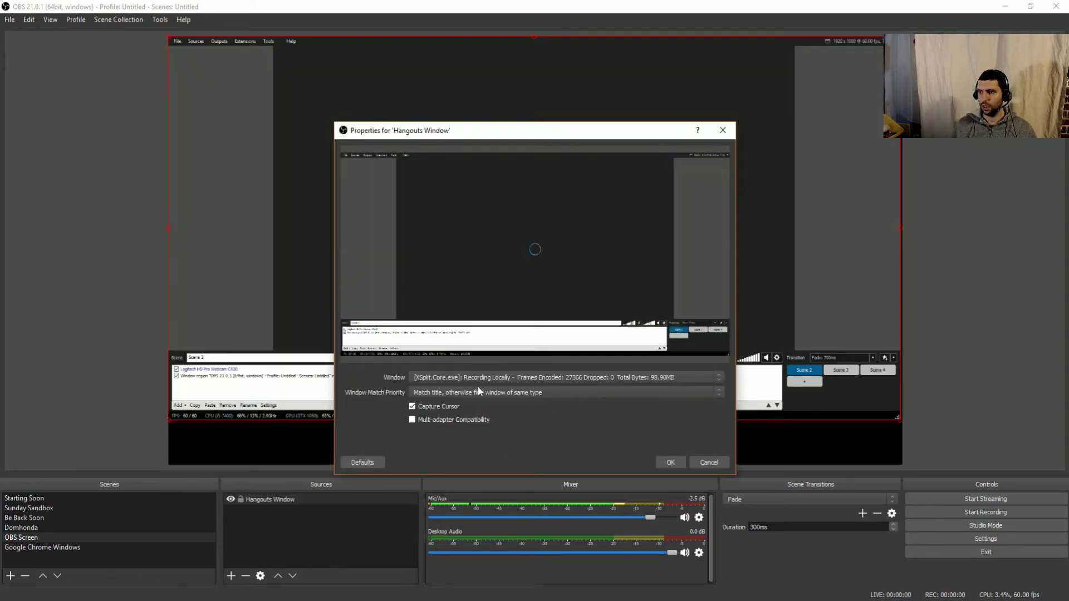
Step: Set the Hangouts Window source to capture the Google Chrome window with the YouTube Live Dashboard
{"action": "left_click", "coordinate": [529, 377]}
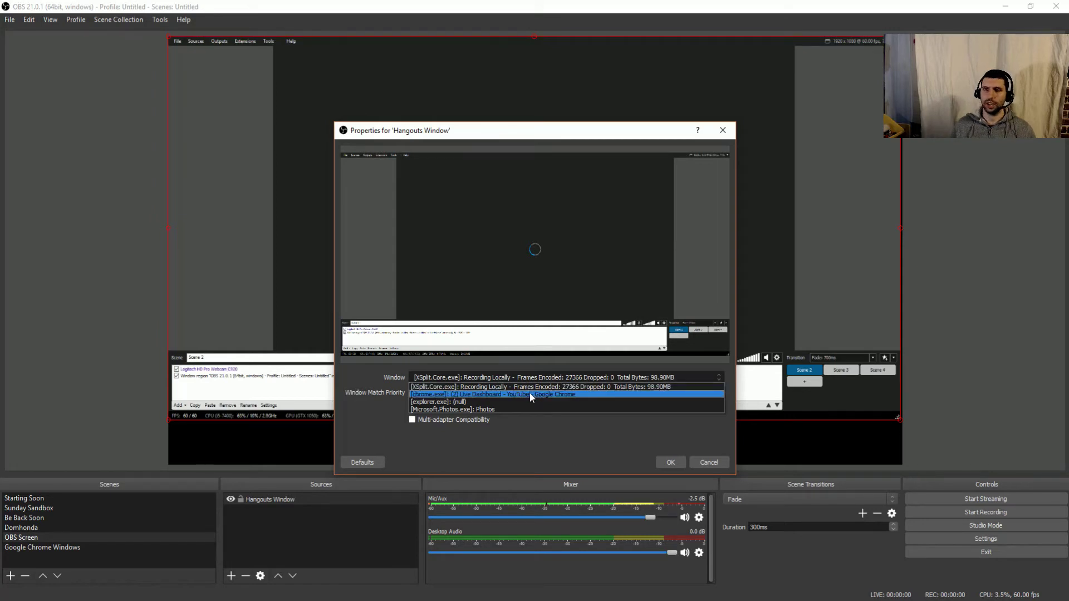
{"action": "left_click", "coordinate": [530, 394]}
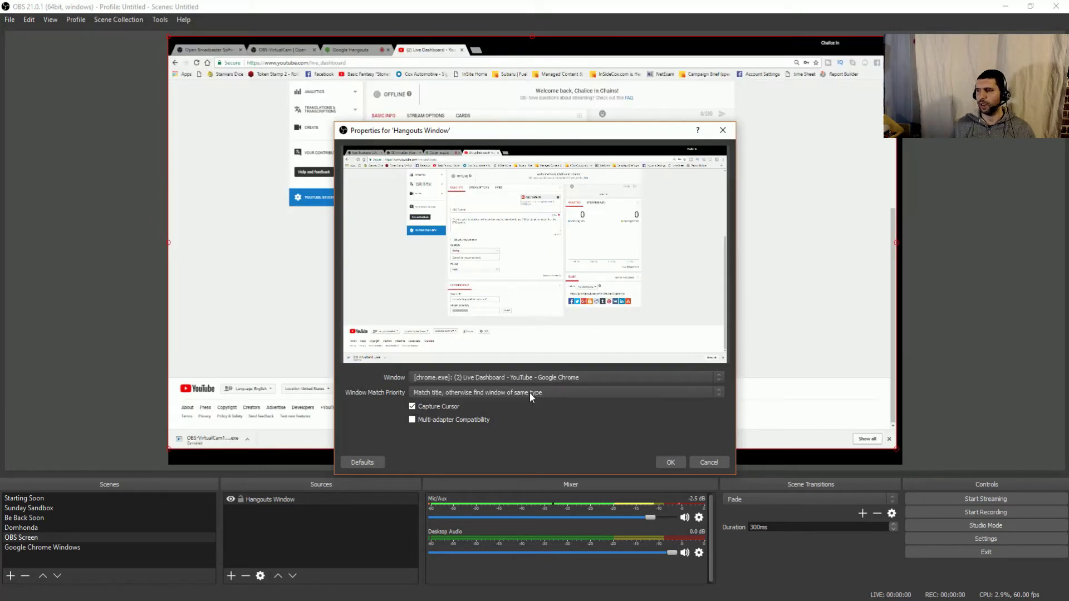
{"action": "left_click", "coordinate": [671, 462]}
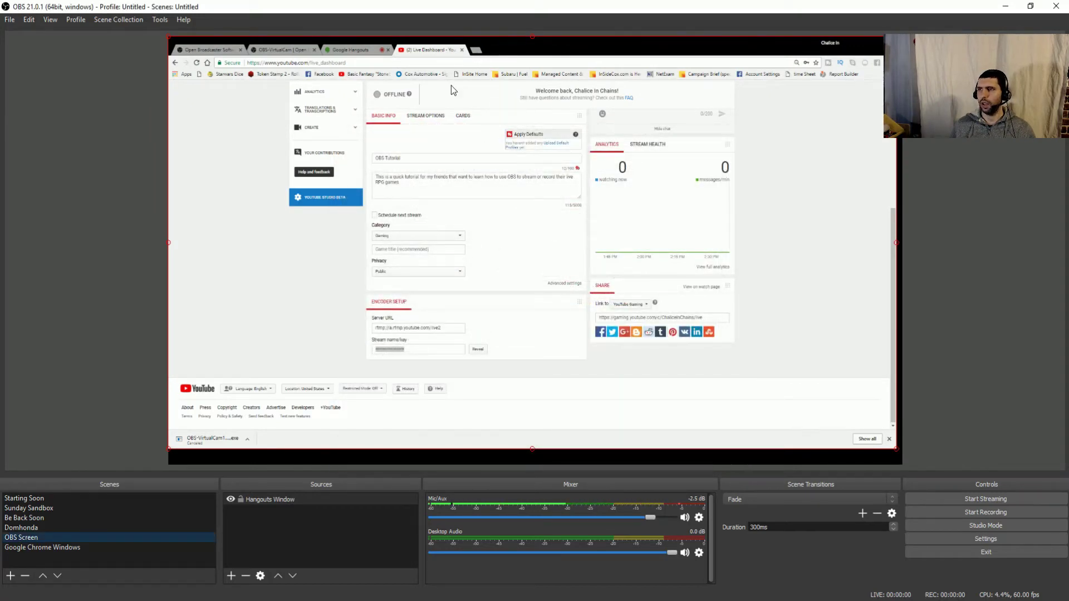
Step: Switch to Chrome, bring up the Google Hangouts tab so the captured window shows the call, and return to OBS
{"action": "key", "text": "alt+Tab"}
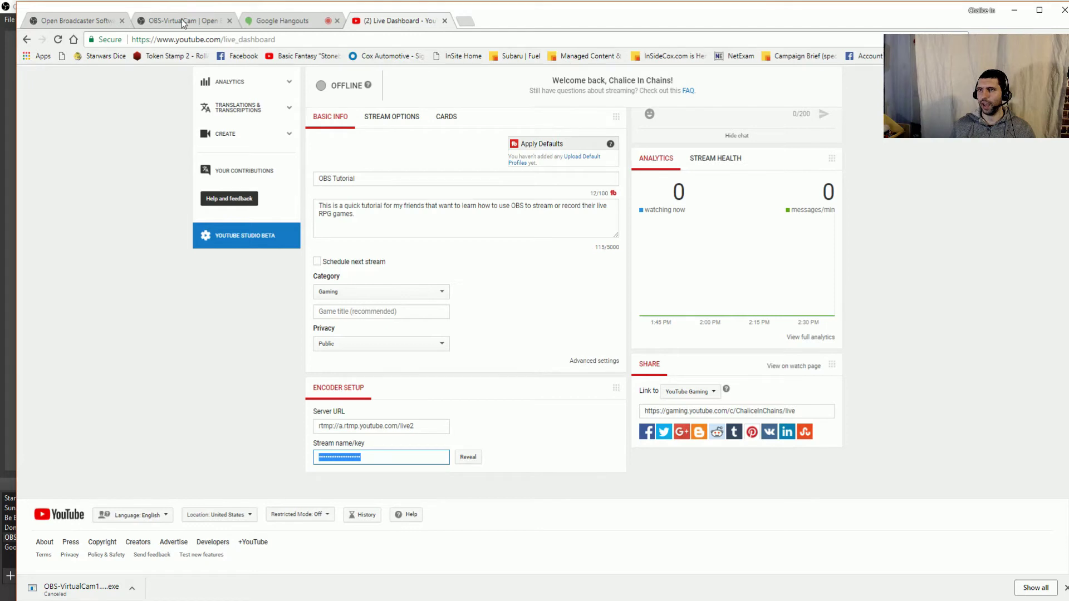
{"action": "left_click", "coordinate": [271, 21]}
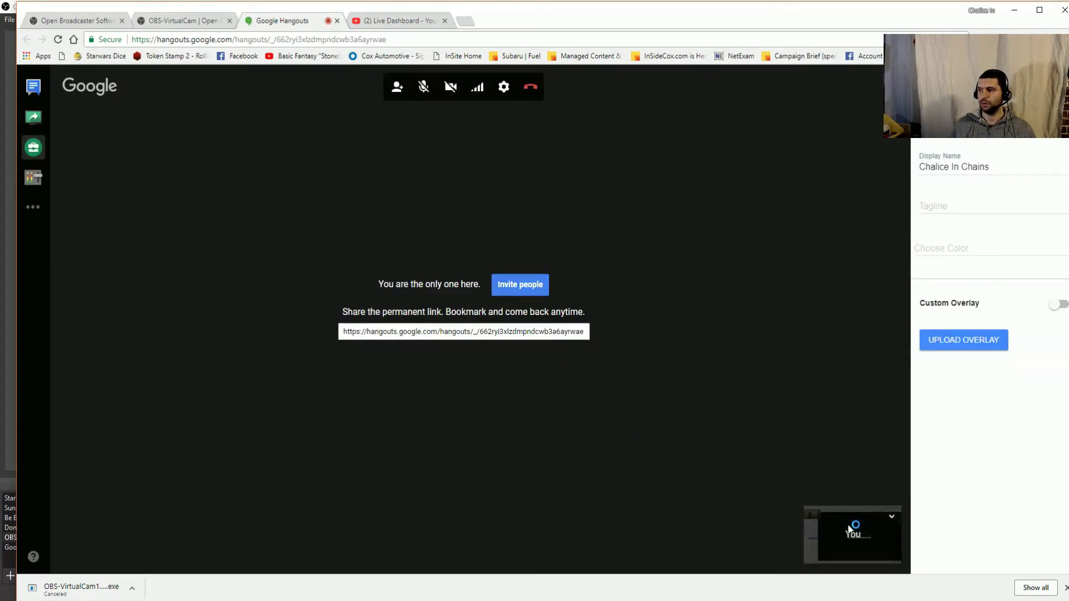
{"action": "key", "text": "alt+Tab"}
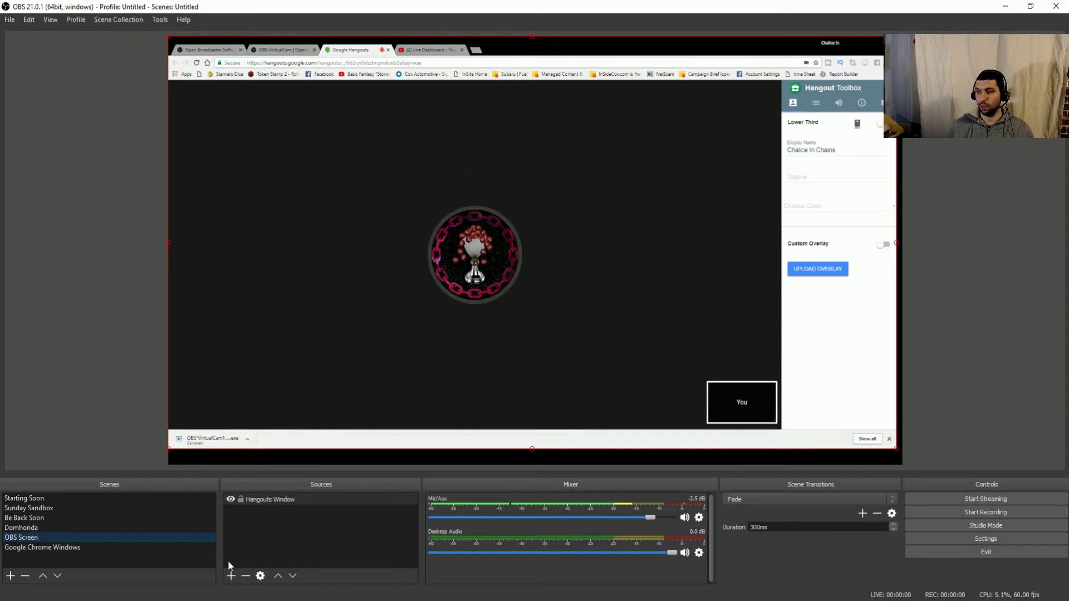
{"action": "left_click", "coordinate": [230, 576]}
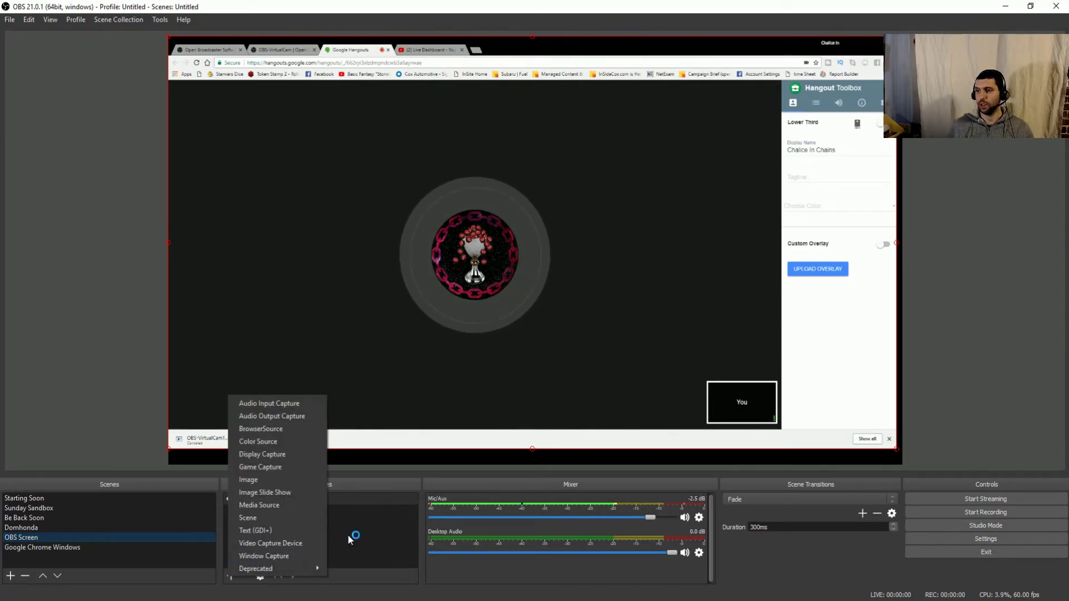
{"action": "left_click", "coordinate": [322, 522]}
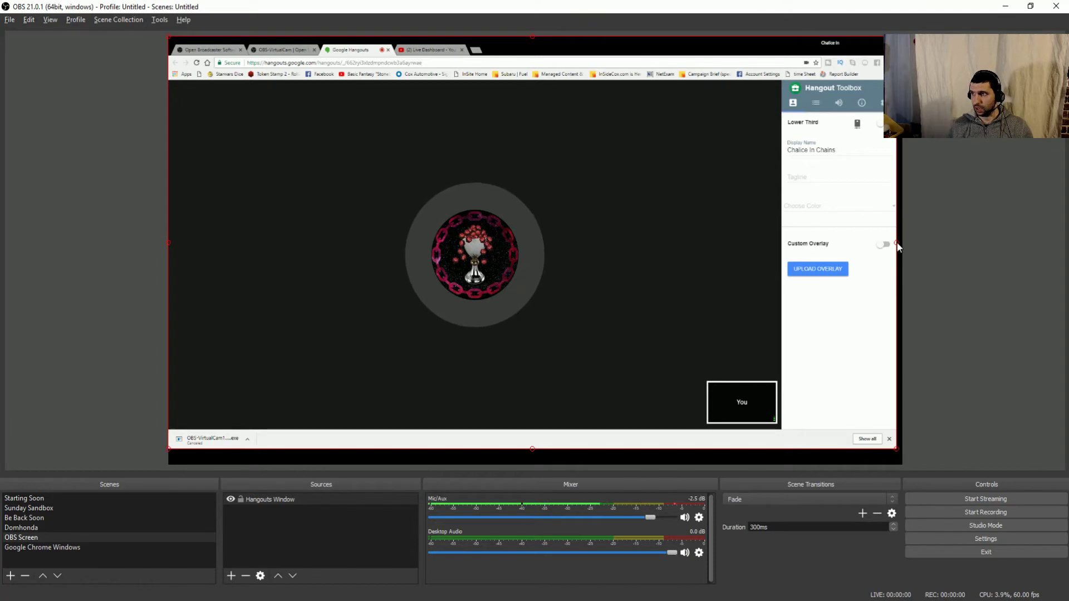
Step: Crop the Hangouts Window source to cut off the toolbox sidebar, the download bar and the browser toolbars
{"action": "left_click_drag", "start_coordinate": [897, 247], "coordinate": [782, 243]}
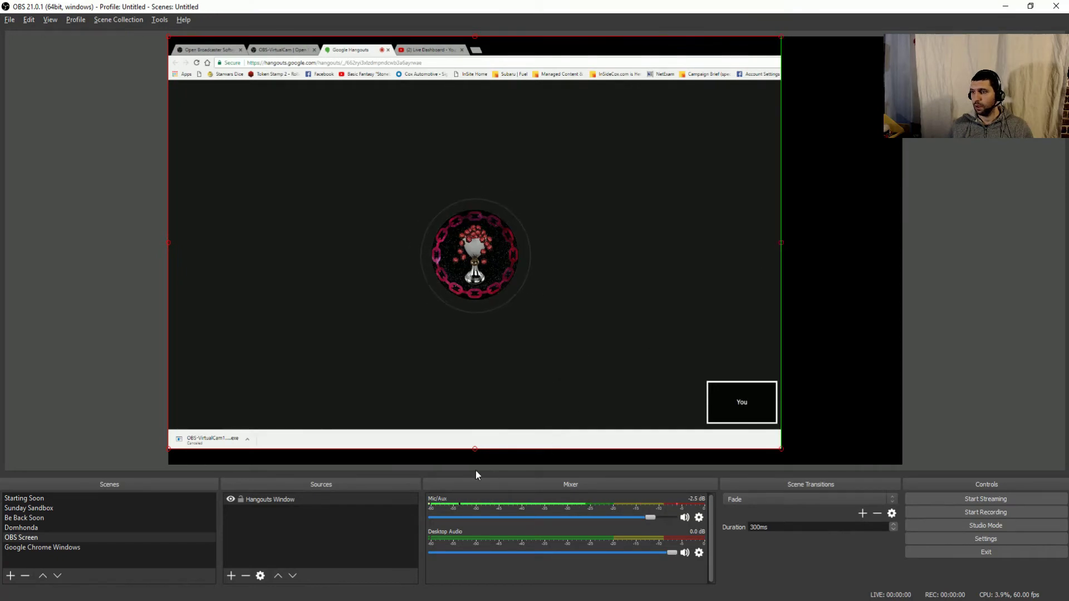
{"action": "mouse_move", "coordinate": [471, 451]}
{"action": "left_mouse_down"}
{"action": "mouse_move", "coordinate": [478, 440]}
{"action": "mouse_move", "coordinate": [477, 459]}
{"action": "mouse_move", "coordinate": [480, 441]}
{"action": "left_mouse_up"}
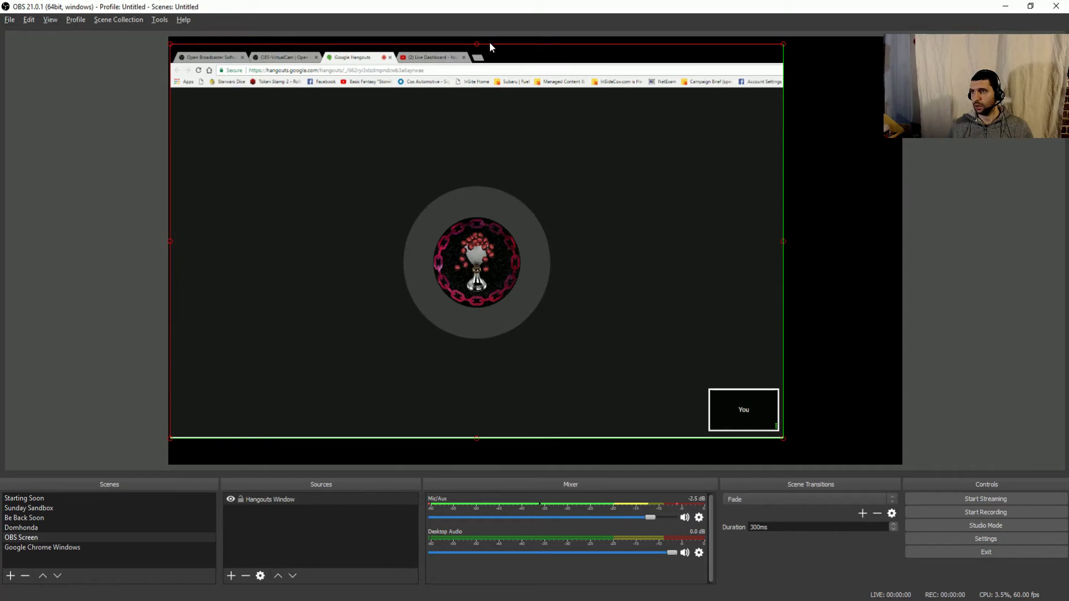
{"action": "left_click_drag", "start_coordinate": [477, 45], "coordinate": [481, 88]}
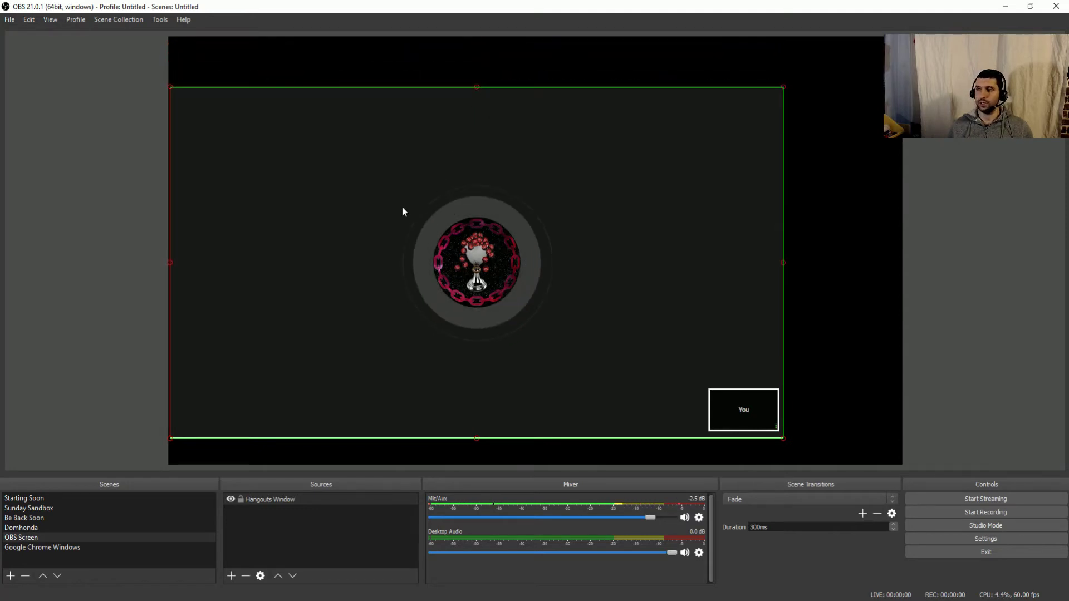
Step: Move the cropped Hangouts Window source to the canvas's upper-left corner and enlarge it to fill the canvas
{"action": "left_click_drag", "start_coordinate": [404, 211], "coordinate": [398, 162]}
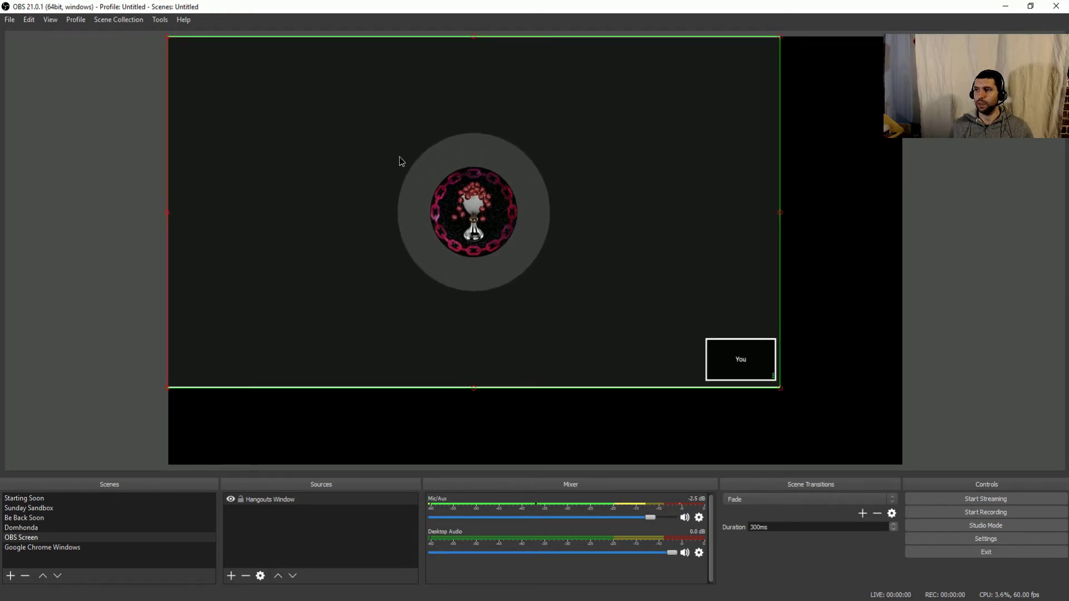
{"action": "mouse_move", "coordinate": [401, 191]}
{"action": "left_mouse_down"}
{"action": "mouse_move", "coordinate": [430, 163]}
{"action": "mouse_move", "coordinate": [453, 212]}
{"action": "mouse_move", "coordinate": [397, 208]}
{"action": "mouse_move", "coordinate": [423, 186]}
{"action": "mouse_move", "coordinate": [403, 185]}
{"action": "left_mouse_up"}
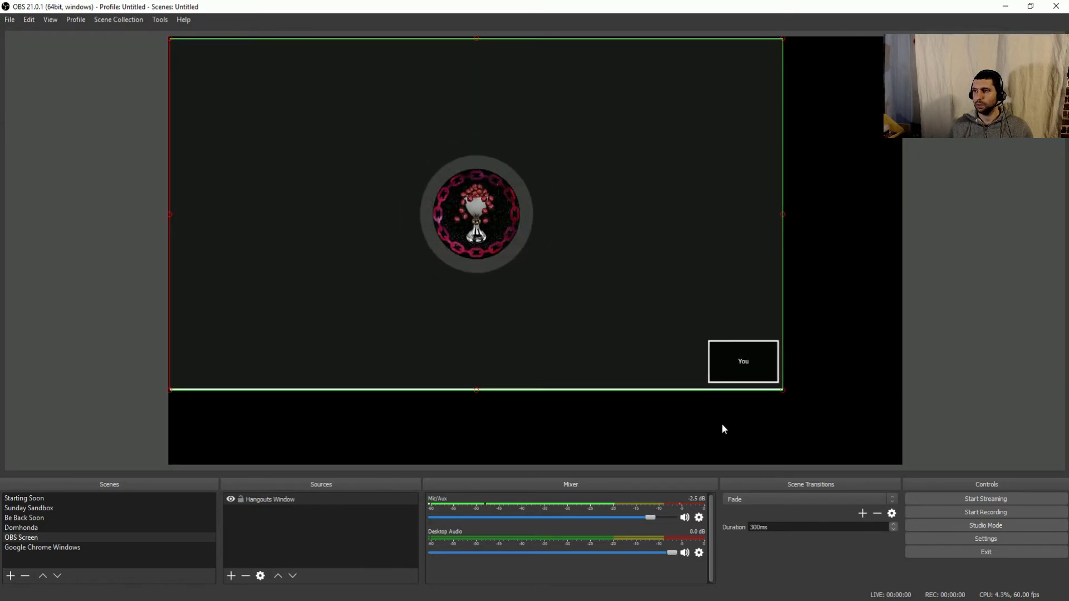
{"action": "left_click_drag", "start_coordinate": [786, 389], "coordinate": [873, 460]}
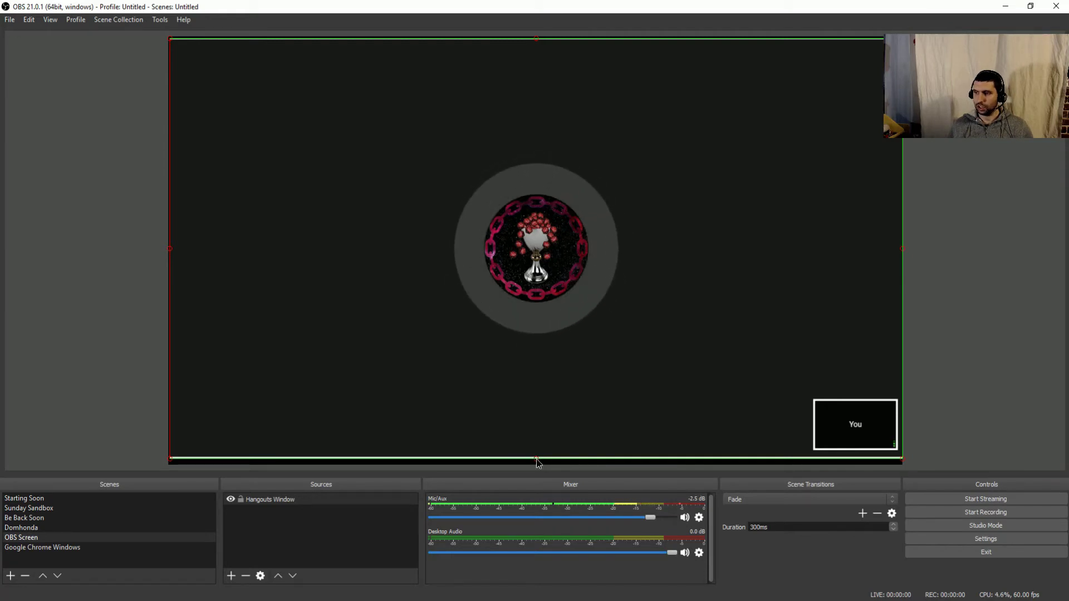
{"action": "left_click_drag", "start_coordinate": [536, 459], "coordinate": [539, 465]}
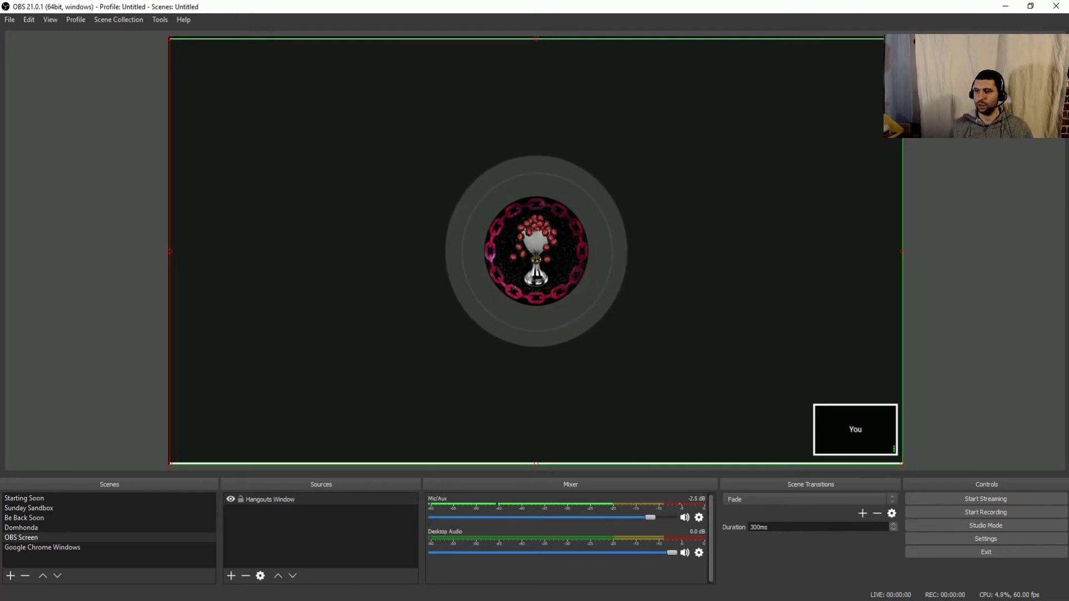
Step: Remove the Hangouts Window source from the OBS Screen scene
{"action": "mouse_move", "coordinate": [94, 600]}
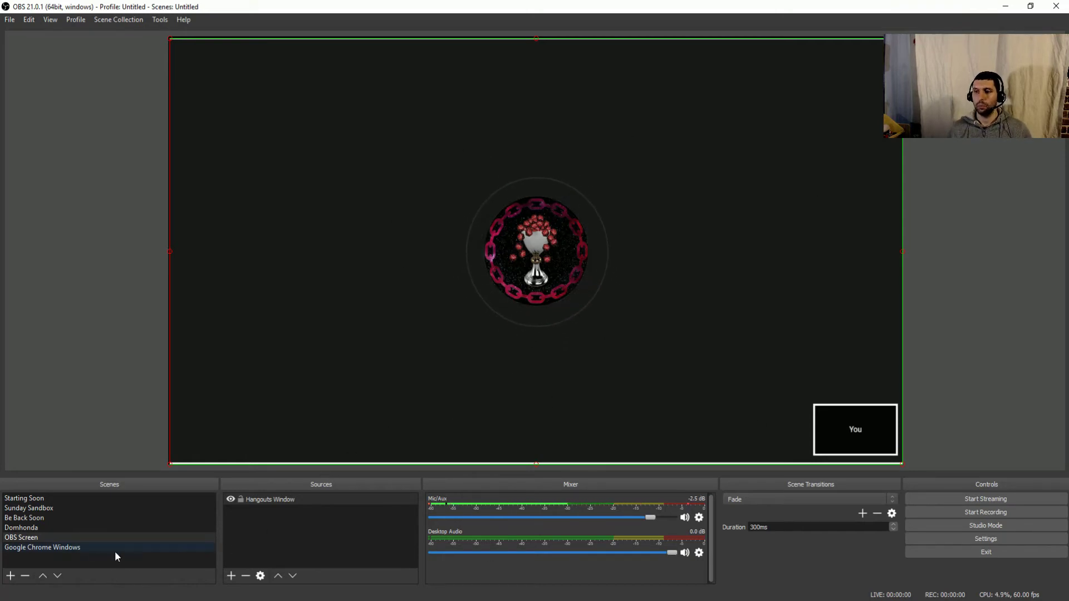
{"action": "left_click", "coordinate": [246, 577]}
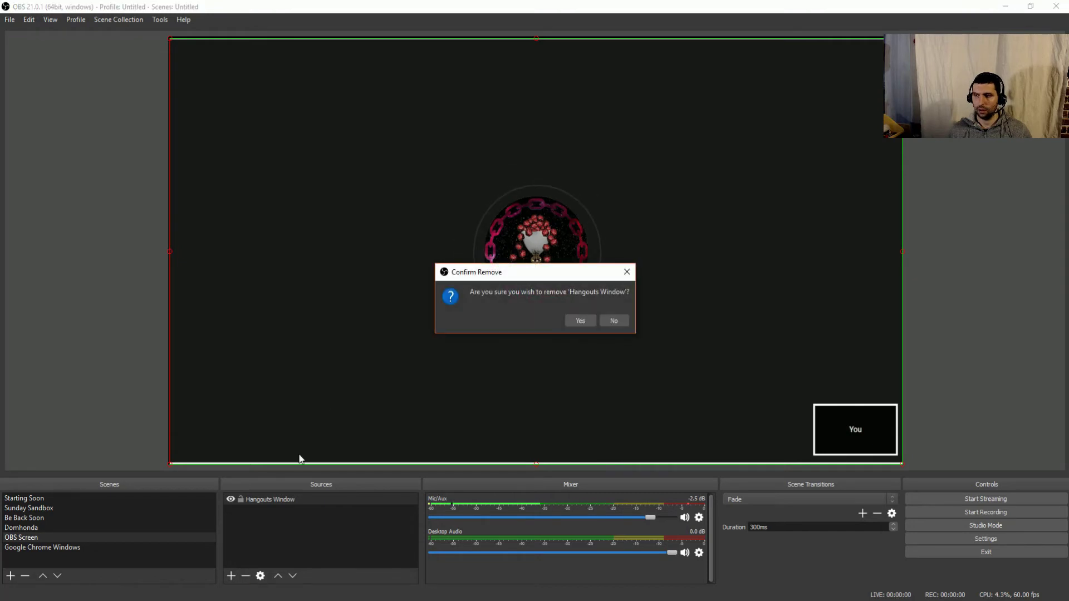
{"action": "left_click", "coordinate": [583, 320]}
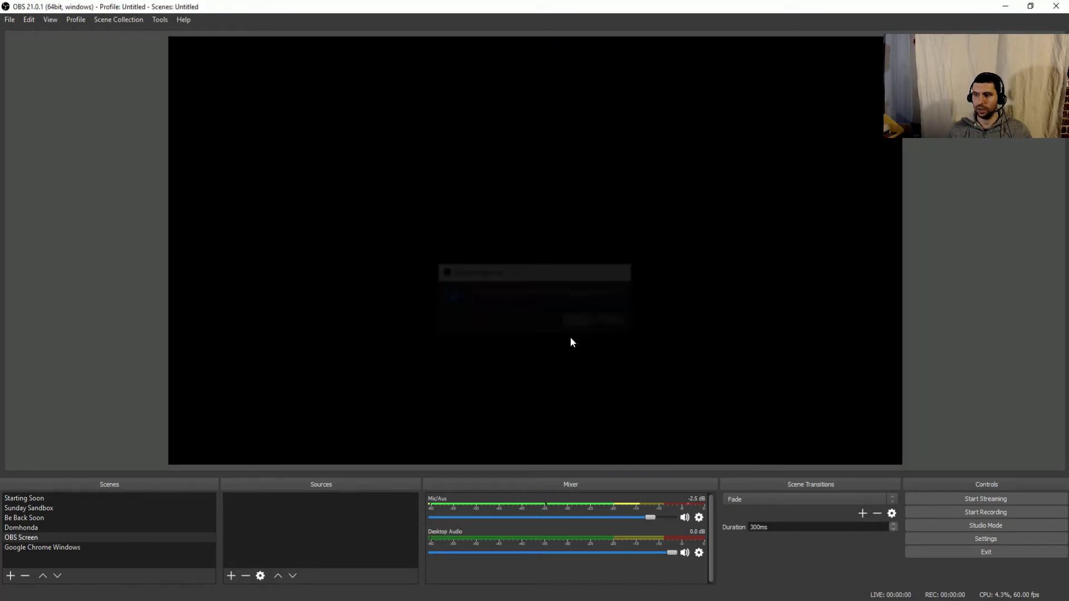
Step: Add a new Image source named "Overlay" to the OBS Screen scene
{"action": "left_click", "coordinate": [231, 577]}
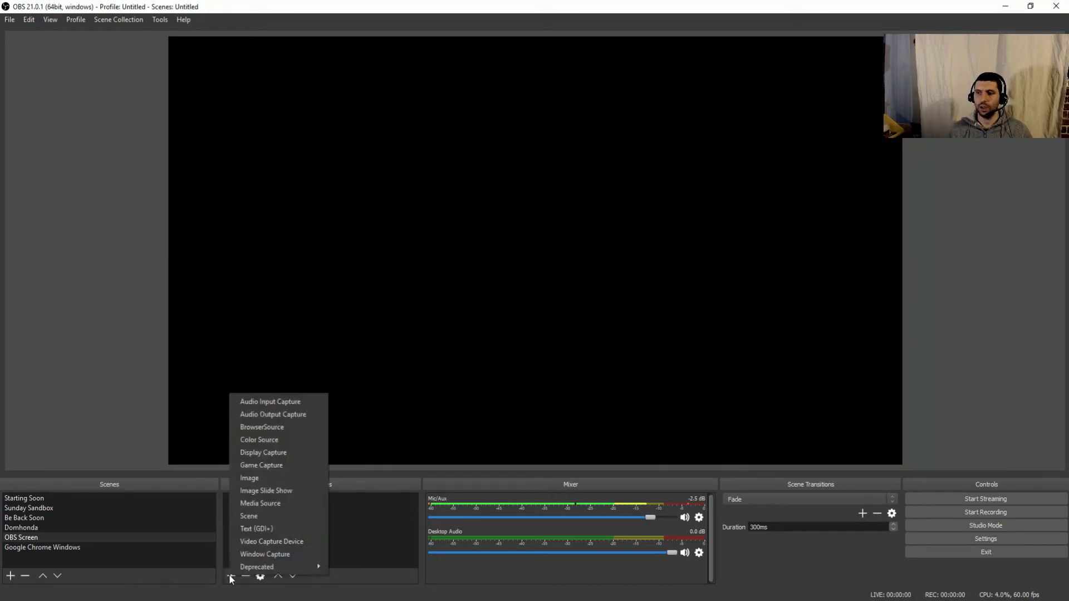
{"action": "left_click", "coordinate": [272, 481]}
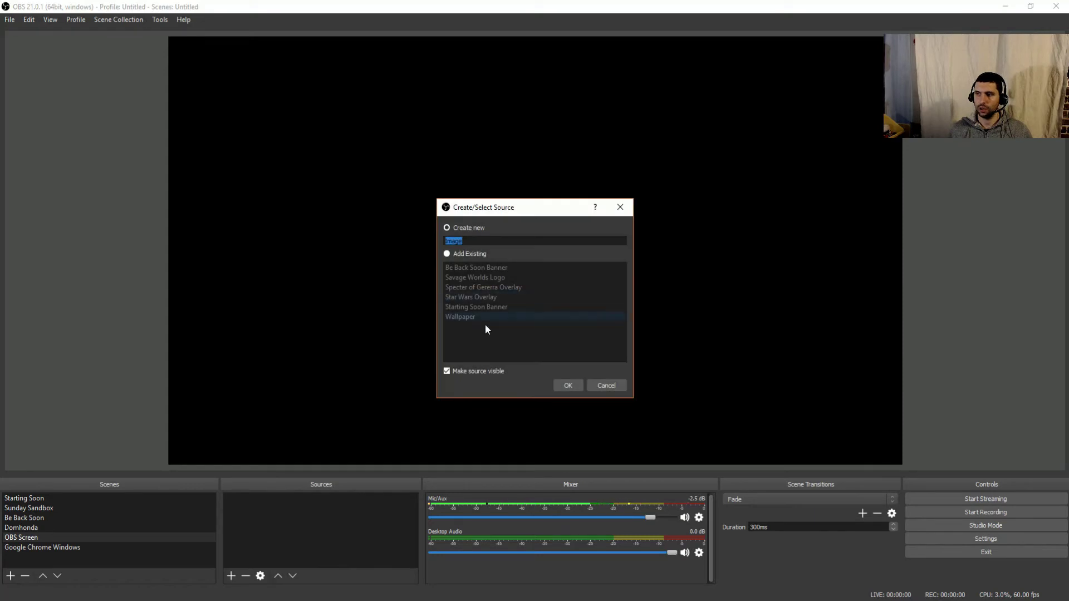
{"action": "type", "text": "Overlay"}
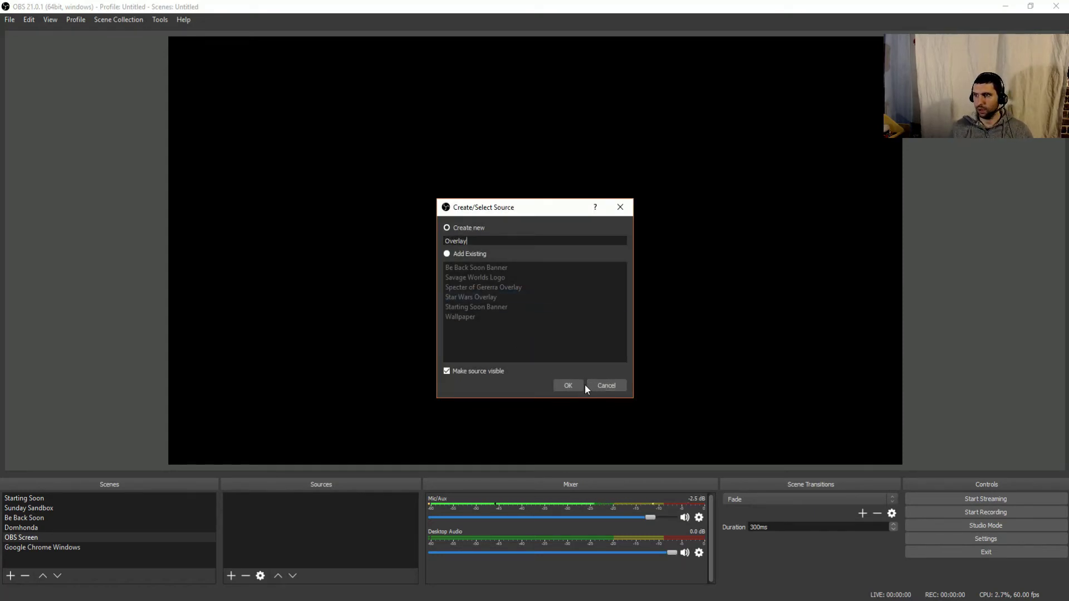
{"action": "left_click", "coordinate": [568, 386]}
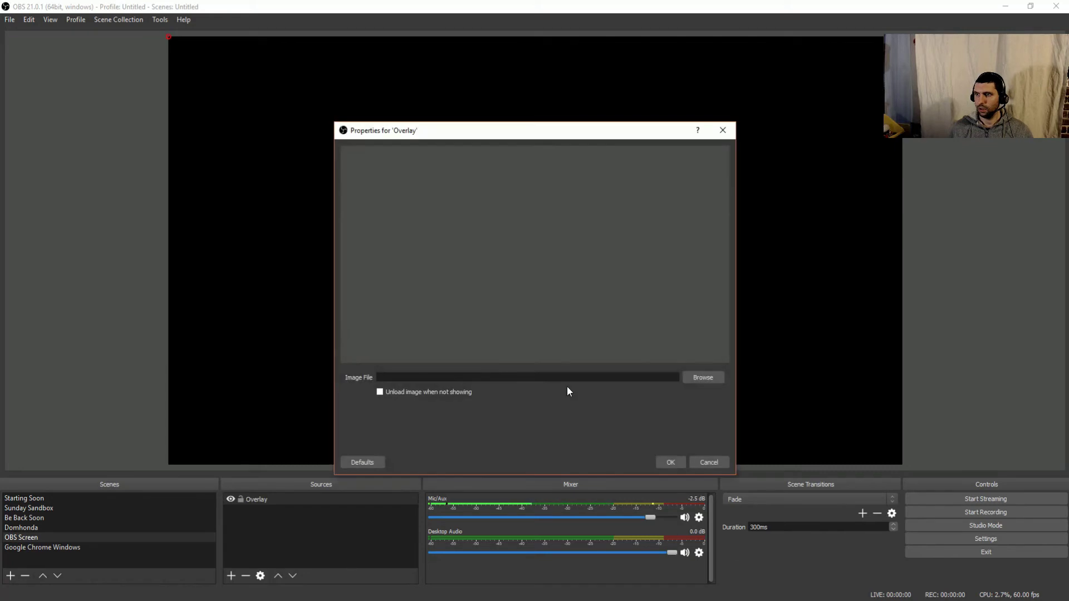
Step: Load the "Age of Rebellion Gaming Overlay" image from the Desktop folder "Overlays and Channel Art" into the Overlay source
{"action": "left_click", "coordinate": [702, 378]}
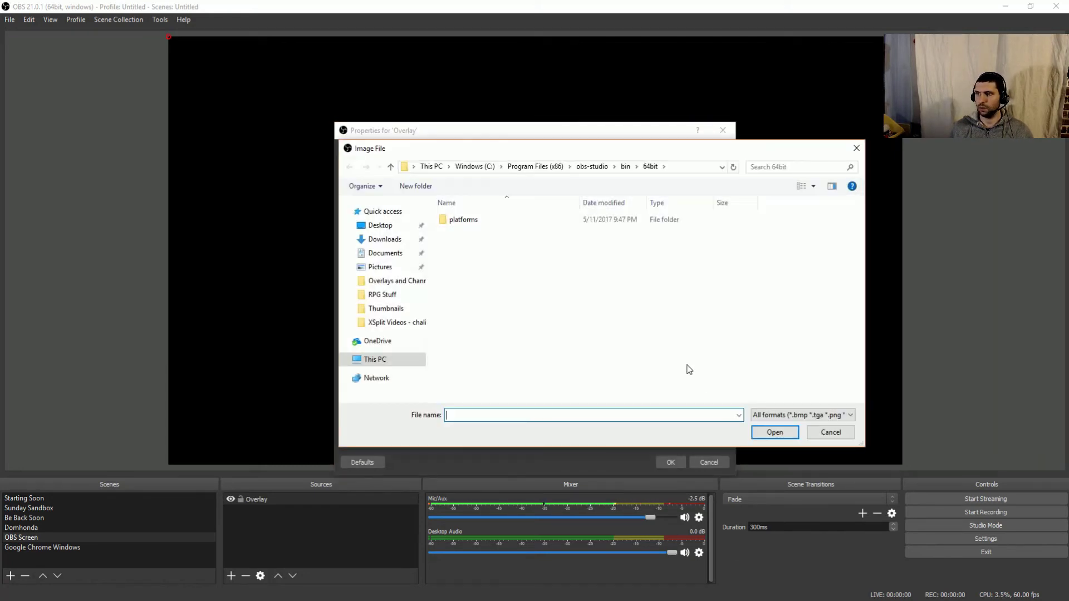
{"action": "left_click", "coordinate": [376, 226]}
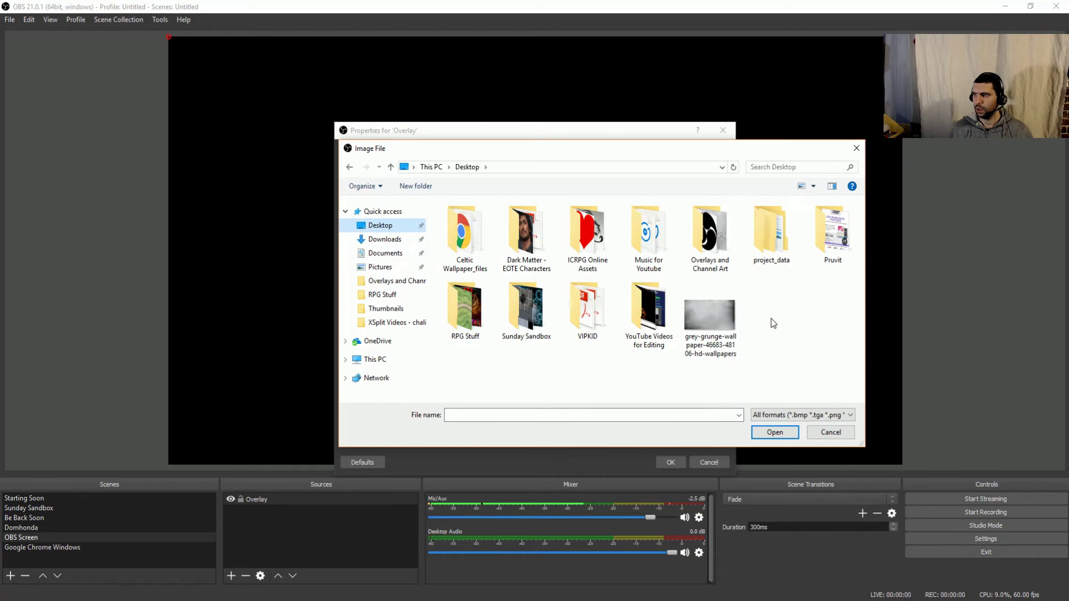
{"action": "double_click", "coordinate": [715, 237]}
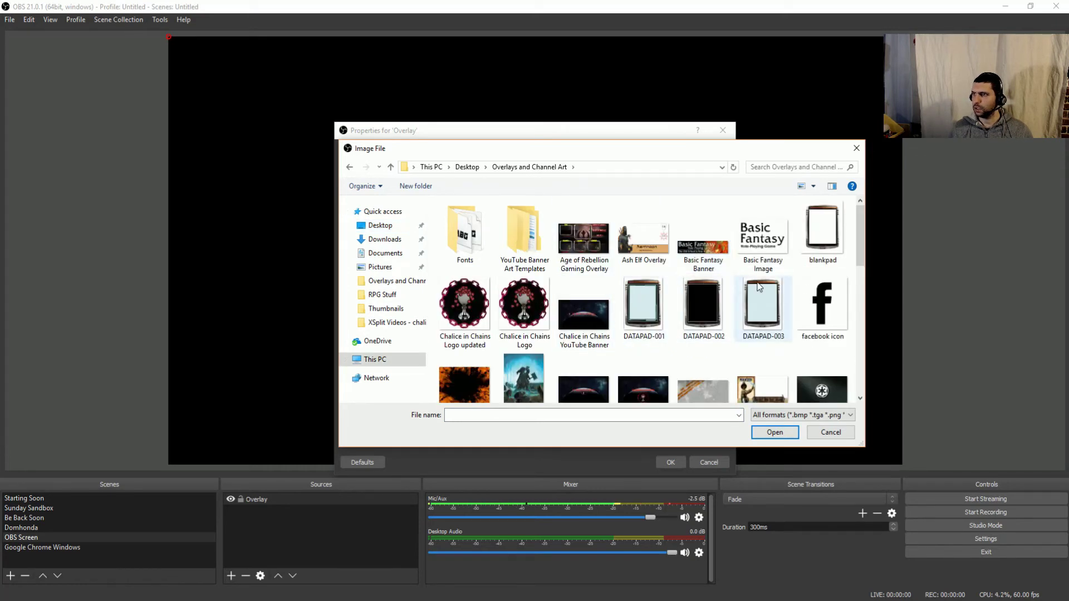
{"action": "scroll", "coordinate": [758, 292], "scroll_direction": "down", "scroll_amount": 3}
{"action": "scroll", "coordinate": [757, 292], "scroll_direction": "down", "scroll_amount": 1}
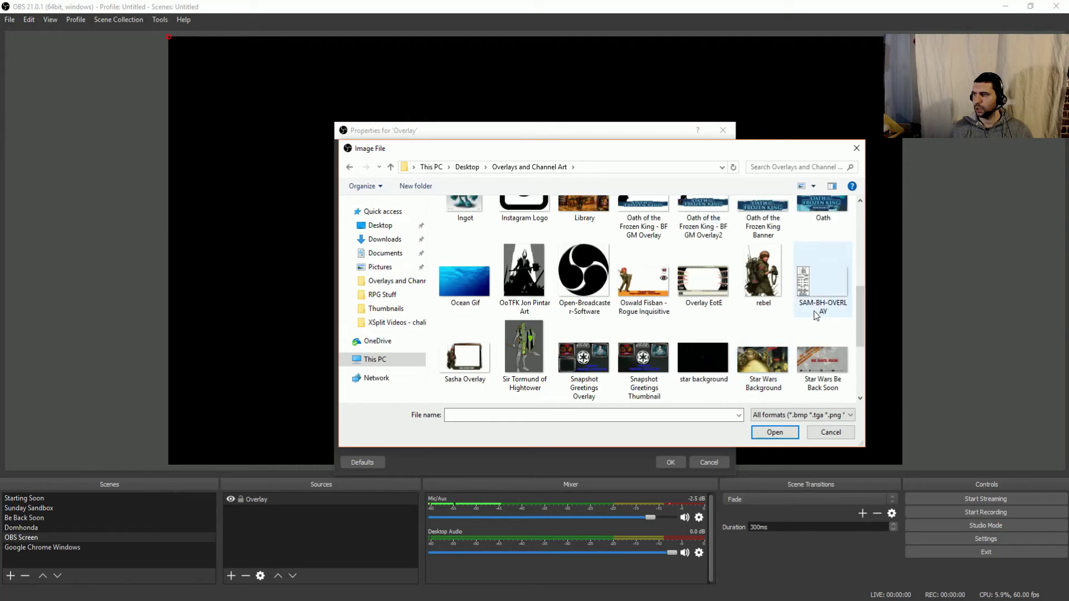
{"action": "scroll", "coordinate": [640, 346], "scroll_direction": "up", "scroll_amount": 4}
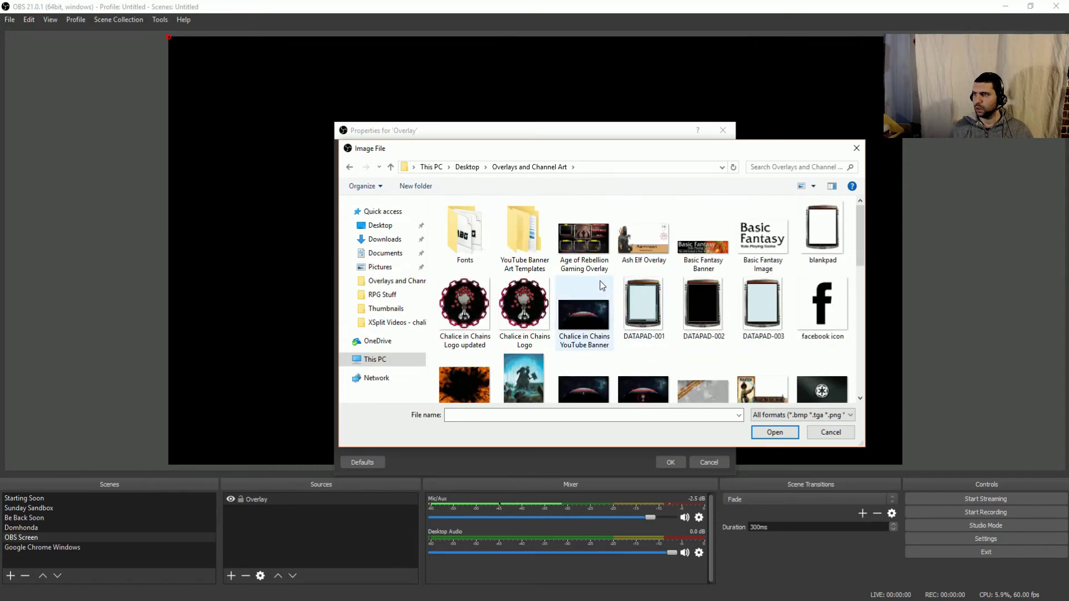
{"action": "scroll", "coordinate": [612, 334], "scroll_direction": "down", "scroll_amount": 4}
{"action": "scroll", "coordinate": [565, 216], "scroll_direction": "up", "scroll_amount": 4}
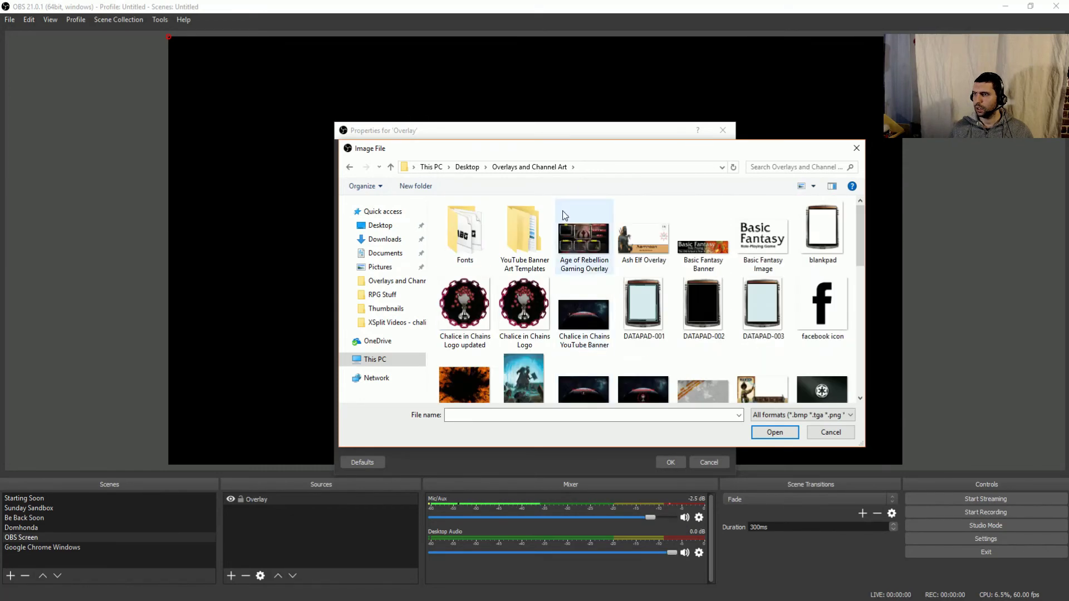
{"action": "double_click", "coordinate": [592, 260]}
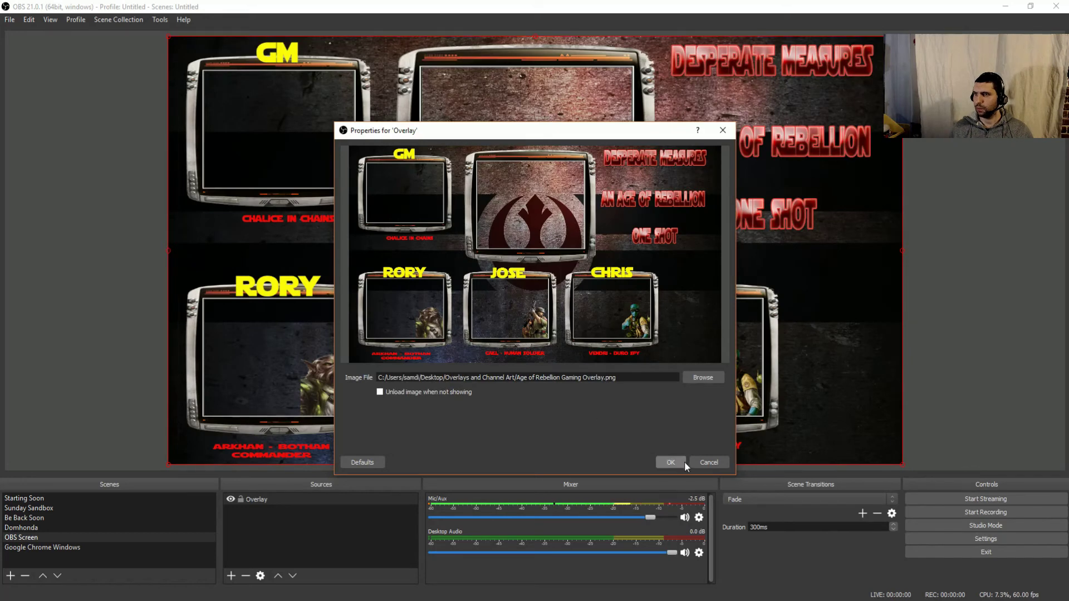
{"action": "left_click", "coordinate": [679, 462]}
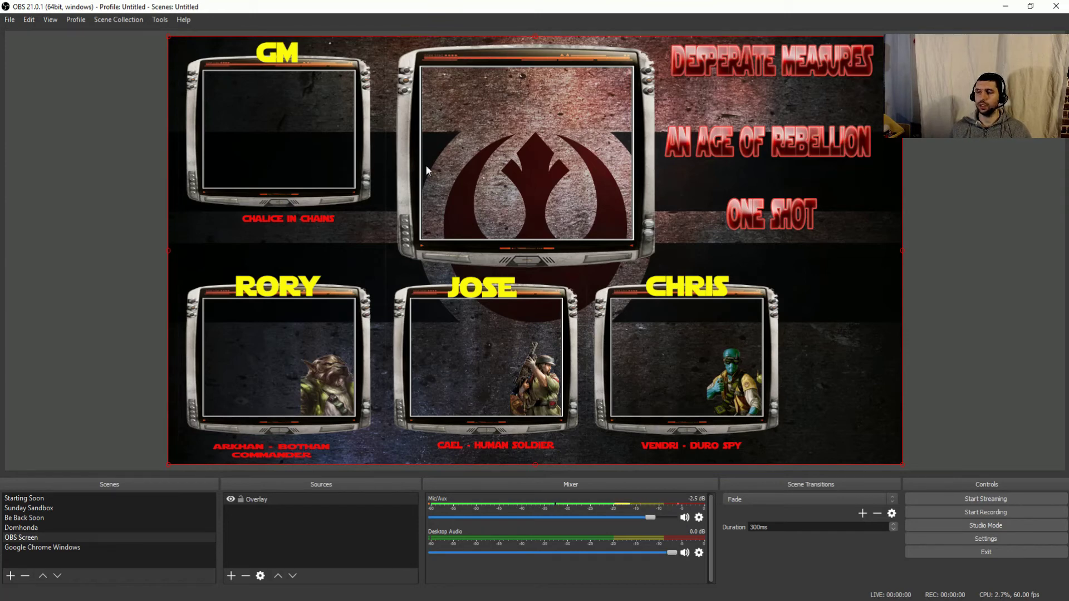
Step: Set the Roll20 Window1 source to capture Display 0: 1920x1080 @ 0,0
{"action": "right_click", "coordinate": [286, 511]}
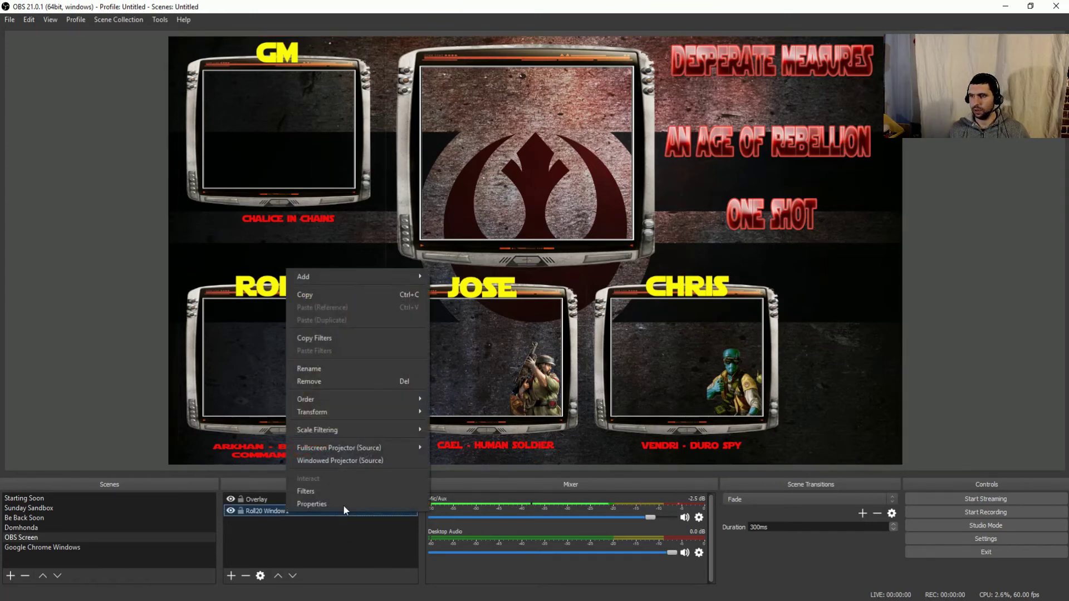
{"action": "left_click", "coordinate": [343, 505]}
{"action": "left_click", "coordinate": [444, 379]}
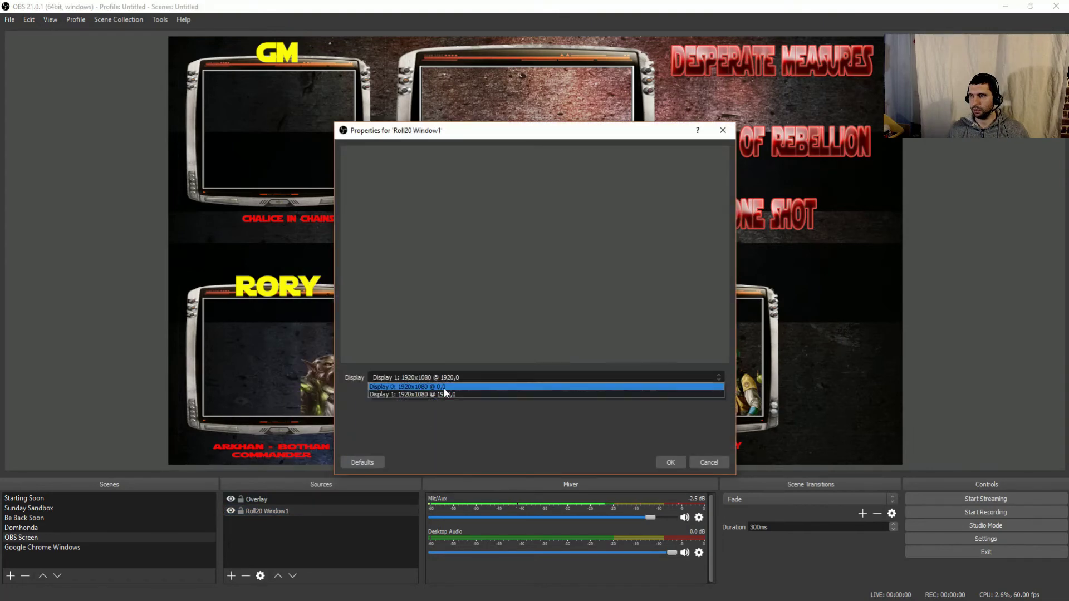
{"action": "left_click", "coordinate": [444, 387]}
{"action": "left_click", "coordinate": [671, 462]}
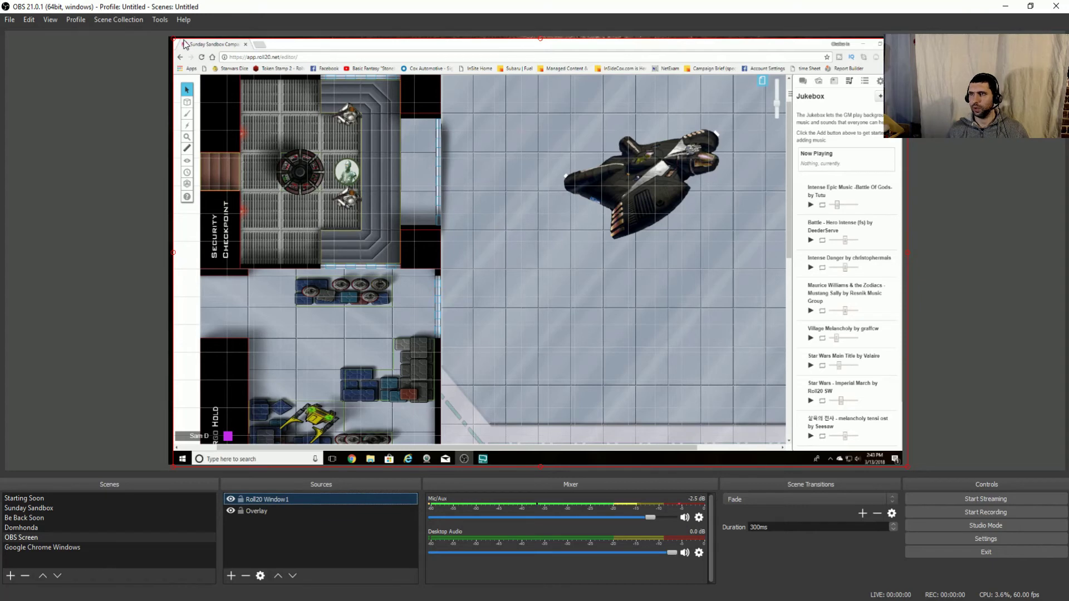
Step: Shrink the Roll20 Window1 capture over the overlay and crop away its jukebox sidebar, browser header and Windows taskbar
{"action": "left_click_drag", "start_coordinate": [174, 40], "coordinate": [337, 68]}
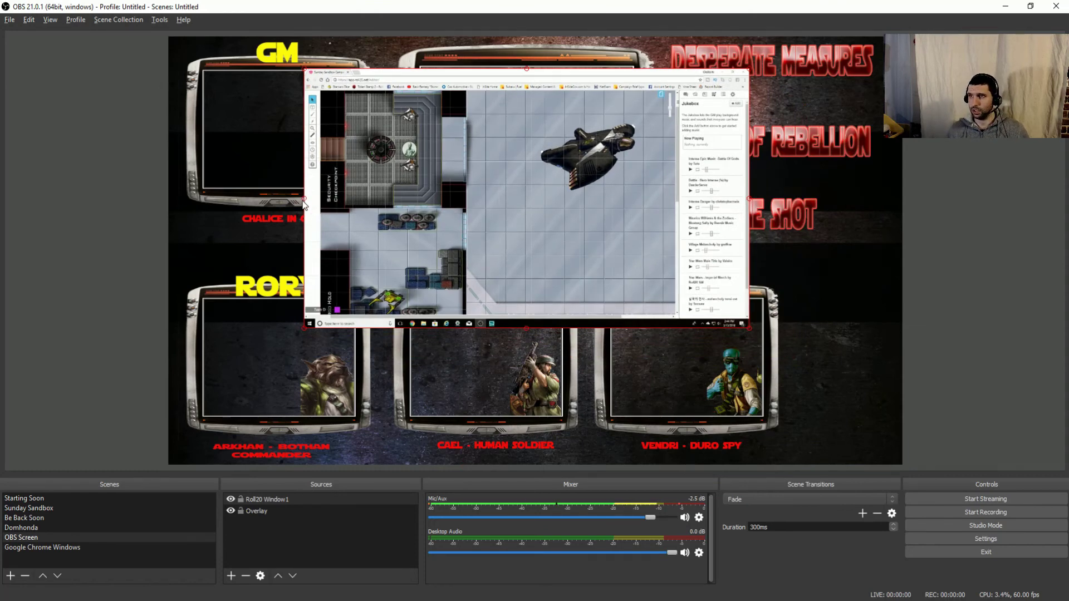
{"action": "left_click_drag", "start_coordinate": [305, 203], "coordinate": [249, 211]}
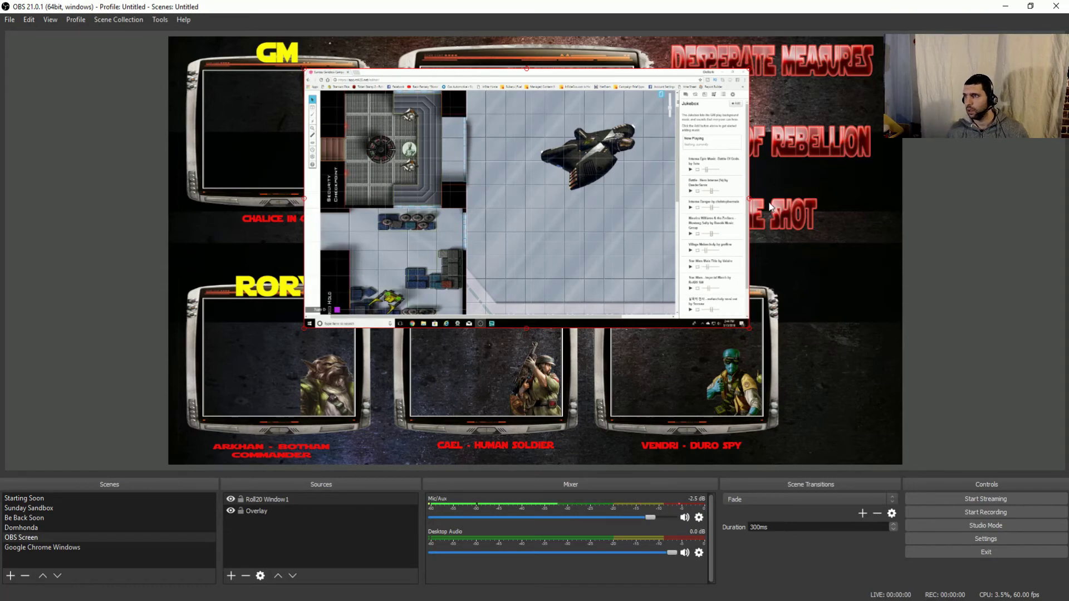
{"action": "left_click_drag", "start_coordinate": [749, 199], "coordinate": [676, 196]}
{"action": "left_click_drag", "start_coordinate": [492, 68], "coordinate": [493, 88]}
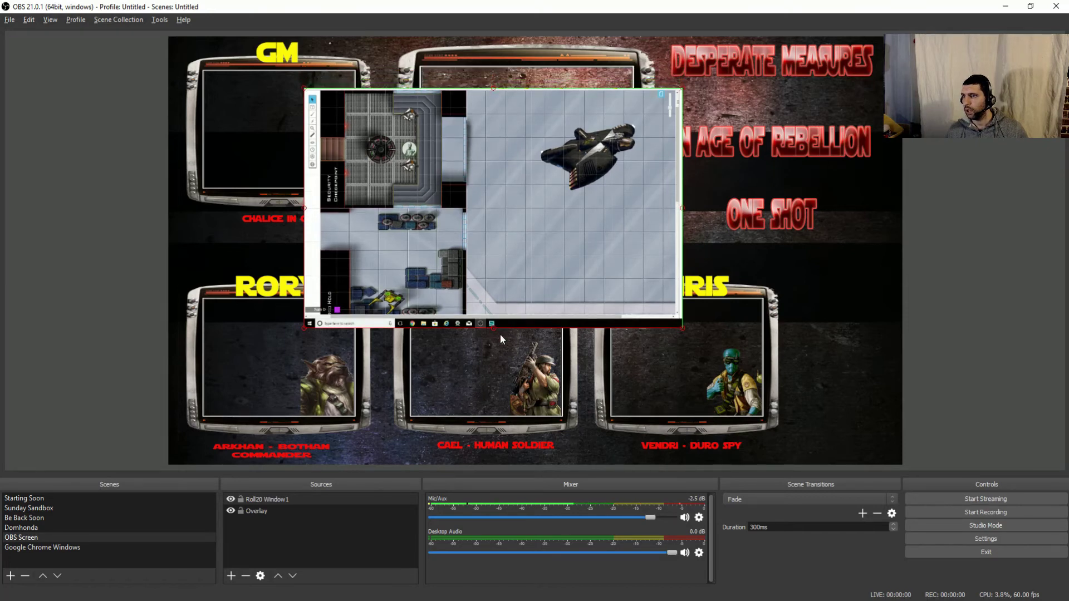
{"action": "left_click_drag", "start_coordinate": [496, 329], "coordinate": [501, 319]}
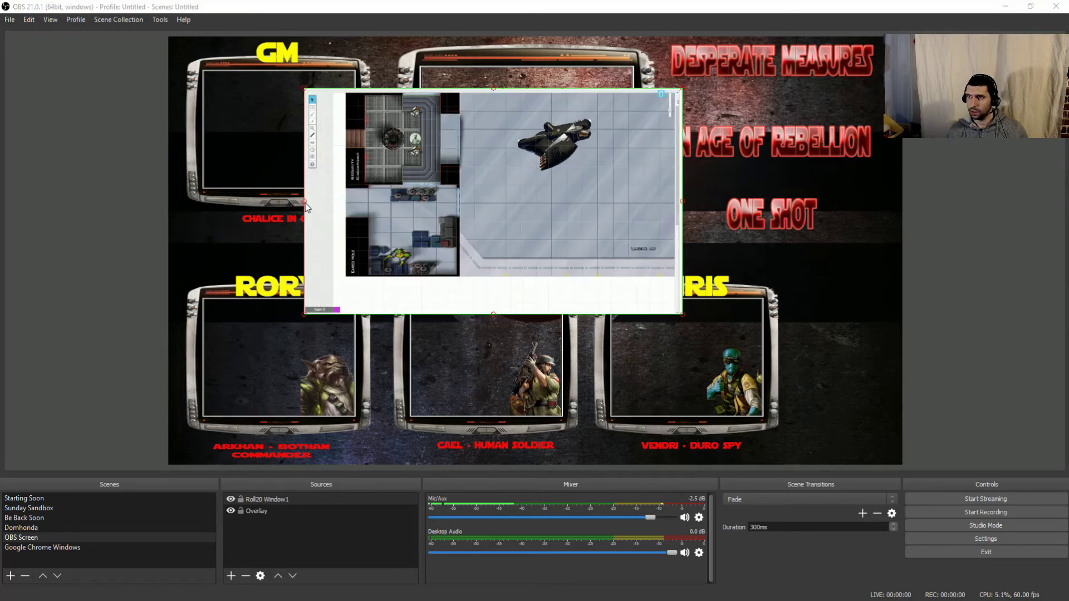
Step: Crop the remaining white margins, toolbar and scrollbar off the Roll20 capture so its edges match the map
{"action": "left_click_drag", "start_coordinate": [305, 203], "coordinate": [346, 208]}
{"action": "left_click_drag", "start_coordinate": [515, 316], "coordinate": [521, 281]}
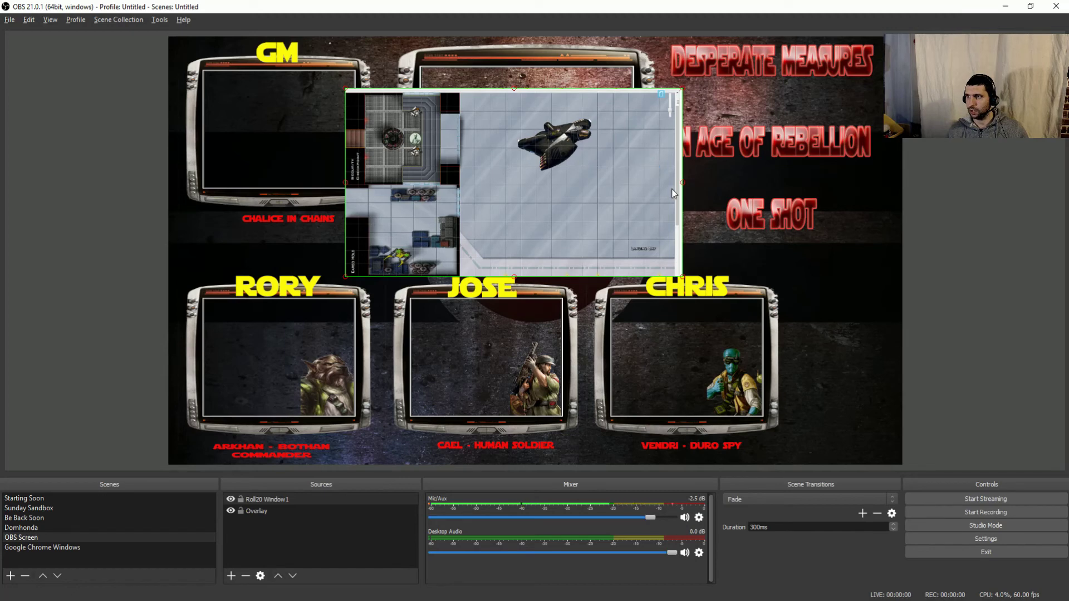
{"action": "left_click_drag", "start_coordinate": [684, 187], "coordinate": [676, 187]}
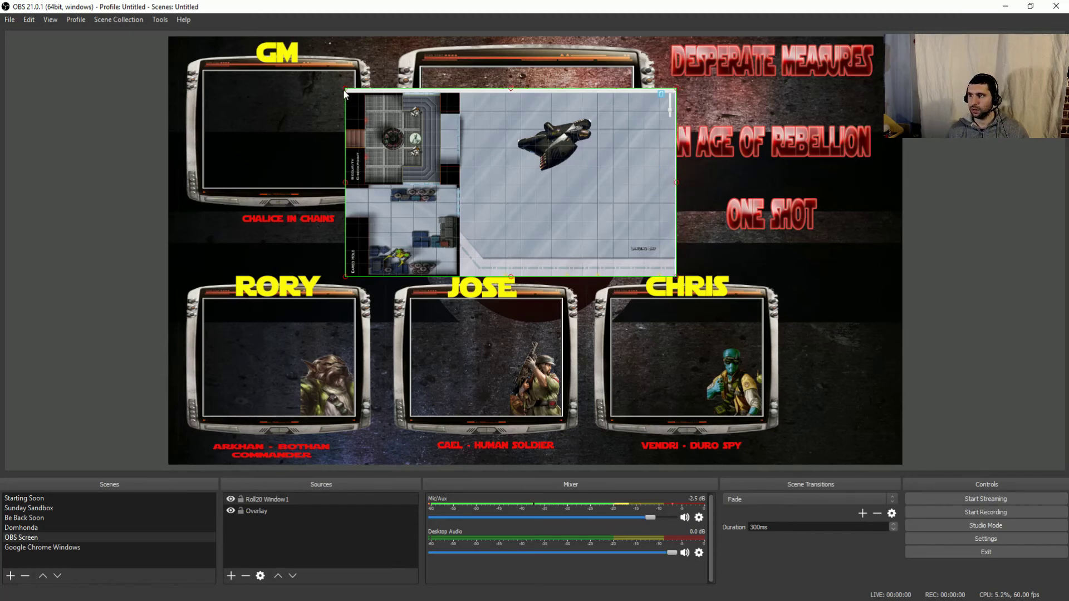
{"action": "left_click_drag", "start_coordinate": [513, 90], "coordinate": [509, 92]}
Step: Move and scale the cropped Roll20 map to fill the large monitor frame in the upper middle of the overlay
{"action": "left_click_drag", "start_coordinate": [437, 135], "coordinate": [464, 109]}
{"action": "left_click_drag", "start_coordinate": [702, 247], "coordinate": [643, 232]}
{"action": "left_click_drag", "start_coordinate": [372, 228], "coordinate": [421, 242]}
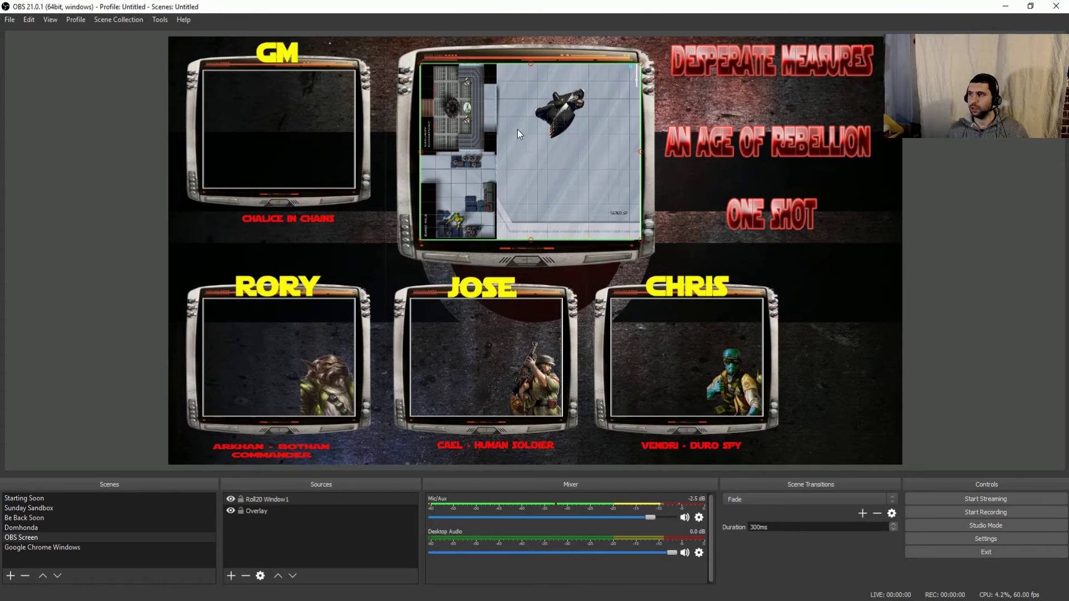
Step: Hide the Roll20 Window1 source in the OBS Screen scene
{"action": "left_click", "coordinate": [716, 213]}
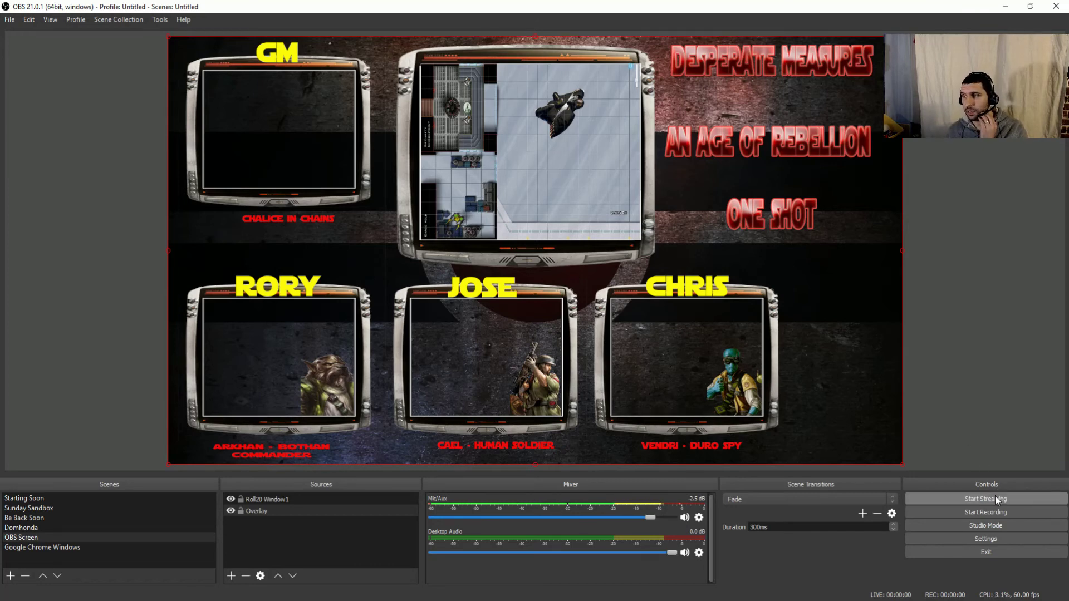
{"action": "key", "text": "alt+1"}
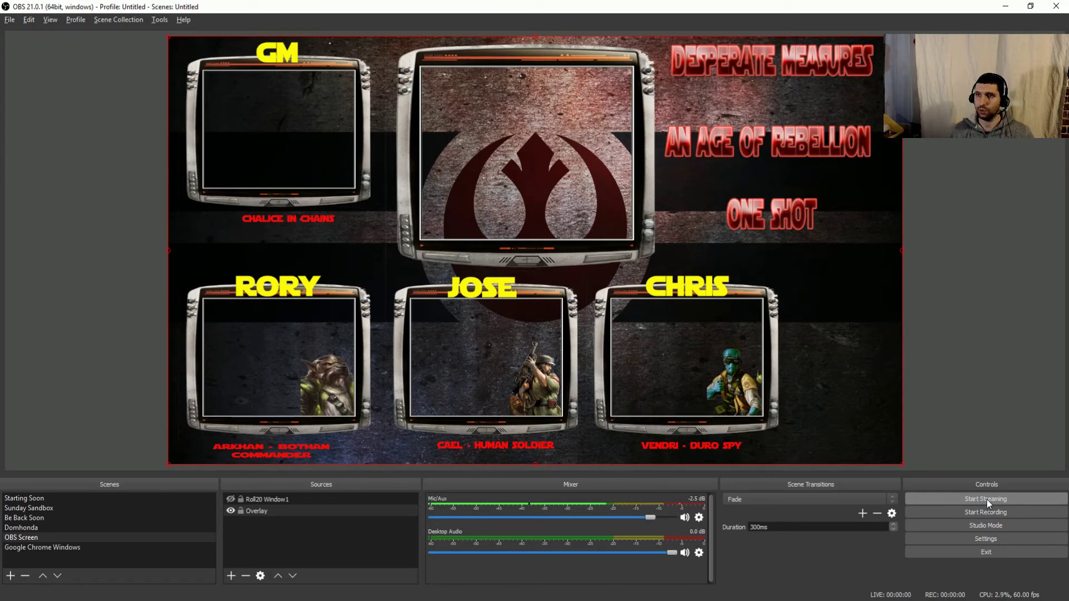
Step: Switch to the Google Hangouts call and choose OBS-Camera as the camera in its settings
{"action": "left_click", "coordinate": [159, 19]}
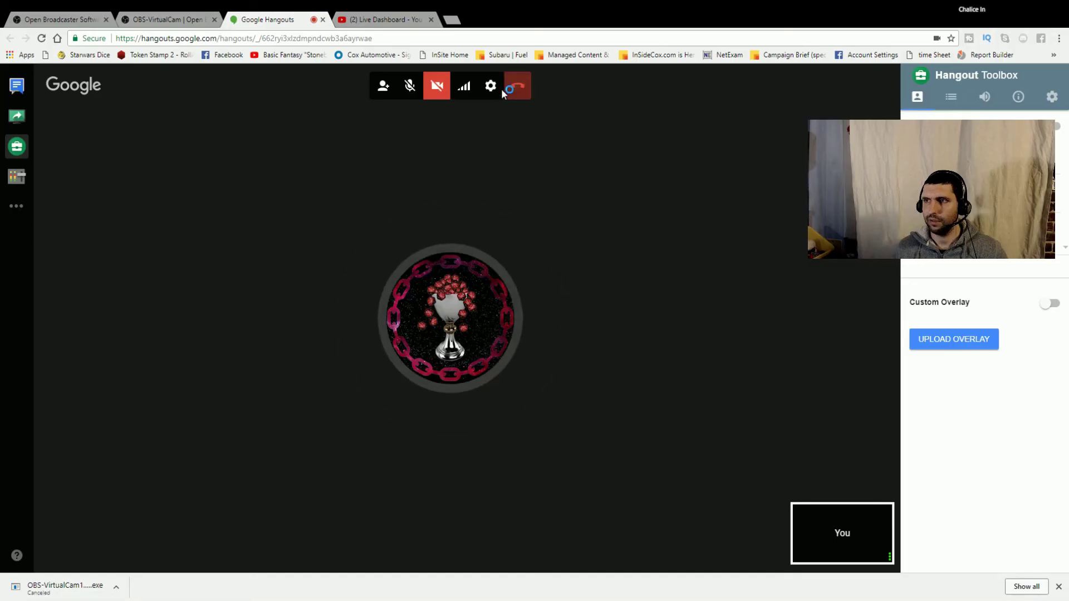
{"action": "left_click", "coordinate": [490, 88]}
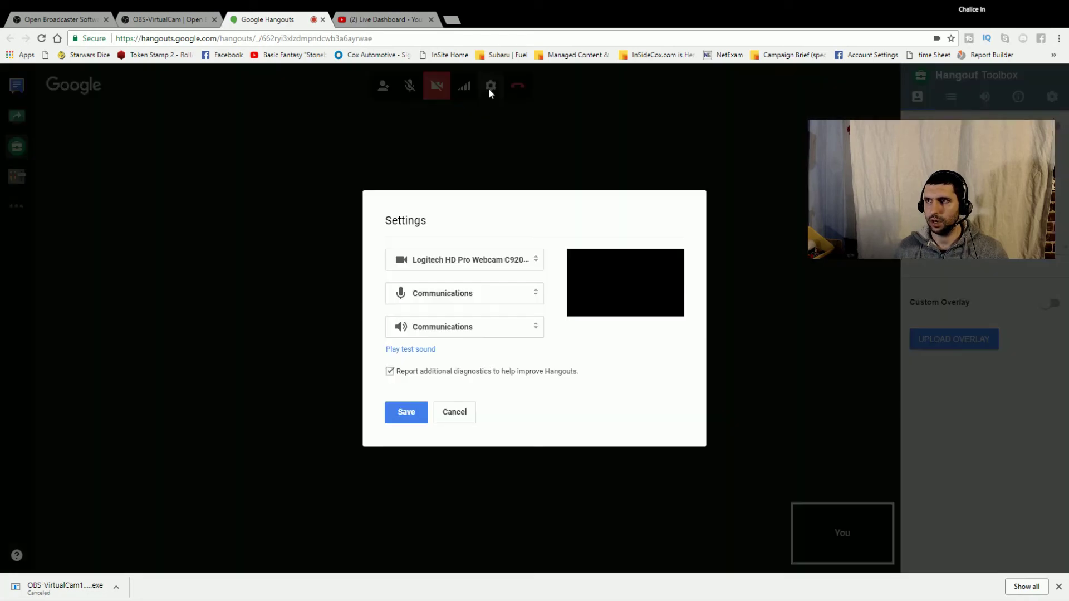
{"action": "left_click", "coordinate": [524, 258]}
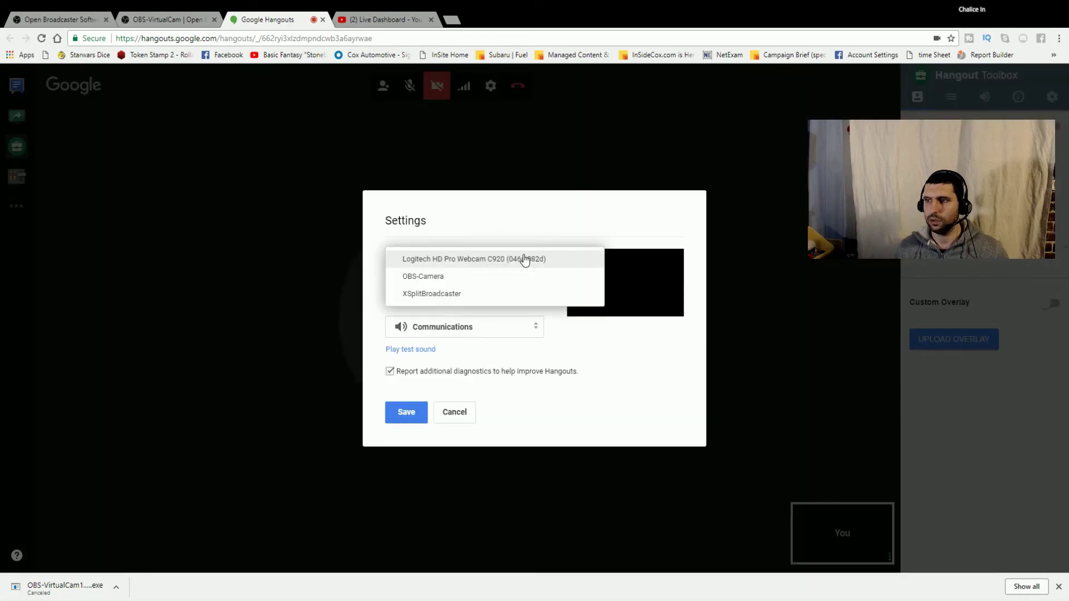
{"action": "left_click", "coordinate": [483, 280]}
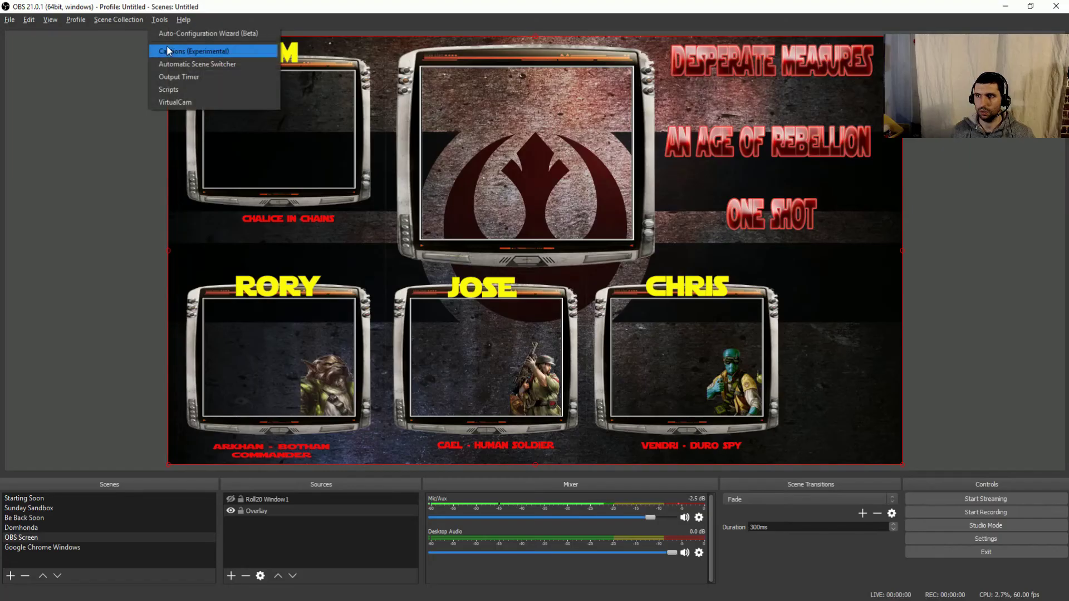
Step: Start the VirtualCam output in OBS Studio and close its dialog
{"action": "left_click", "coordinate": [188, 104]}
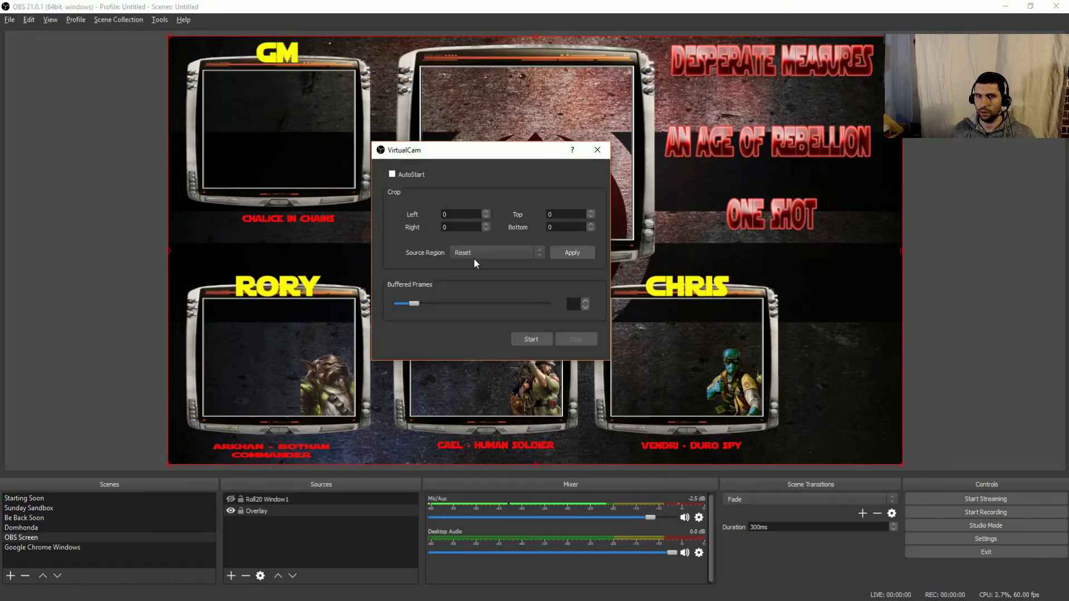
{"action": "left_click", "coordinate": [535, 338]}
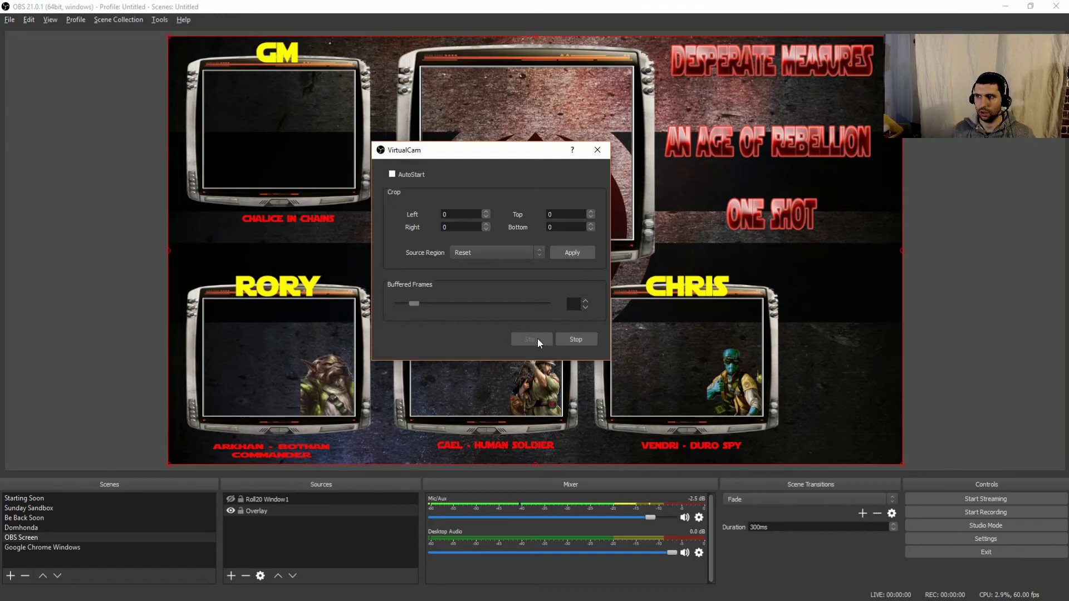
{"action": "left_click", "coordinate": [597, 149]}
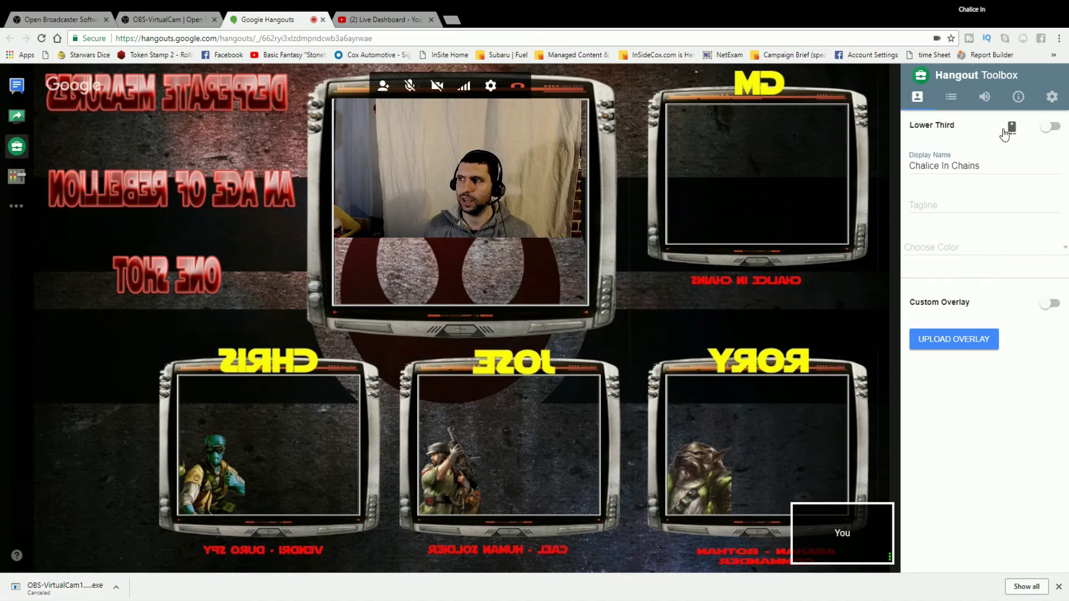
Step: Flip the mirrored camera view in Google Hangouts using the Hangout Toolbox's Lower Third section
{"action": "left_click", "coordinate": [1012, 133]}
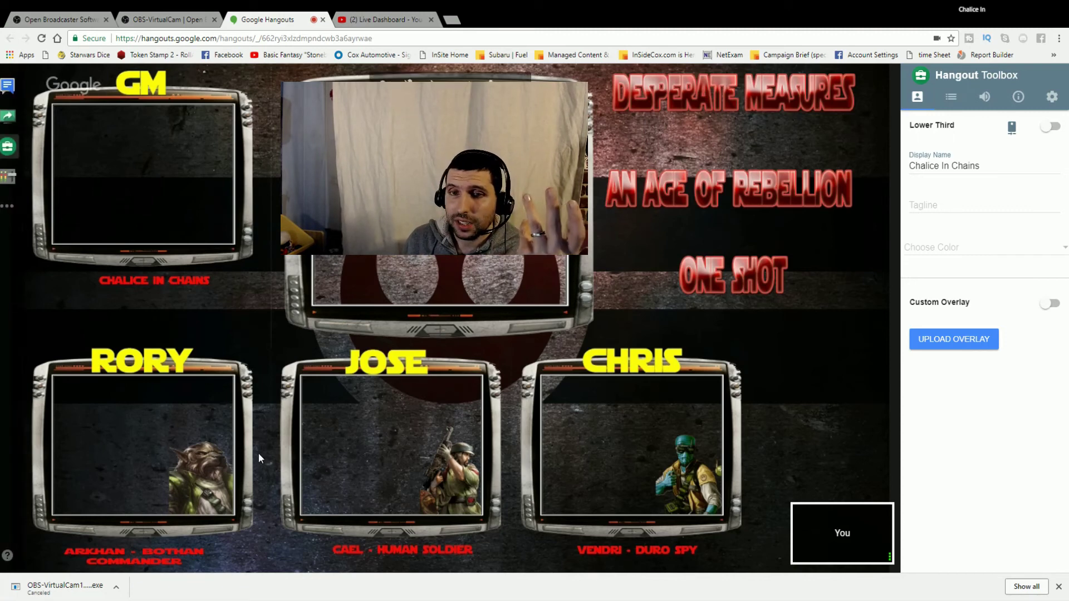
Step: Switch back to OBS Studio and add a new Text (GDI+) source to the OBS Screen scene under its default name
{"action": "key", "text": "alt+Tab"}
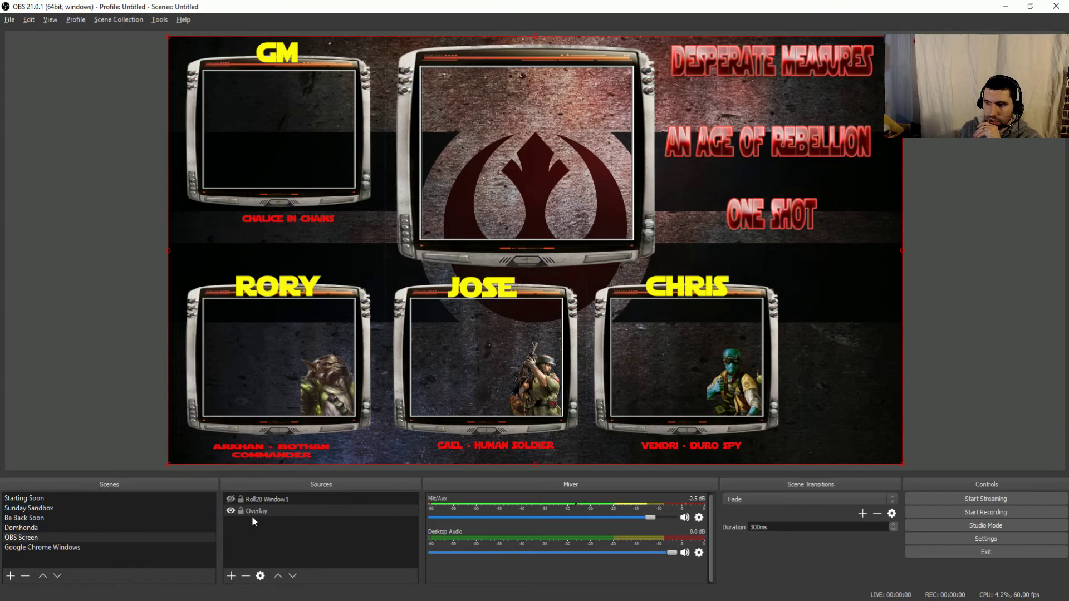
{"action": "left_click", "coordinate": [226, 576]}
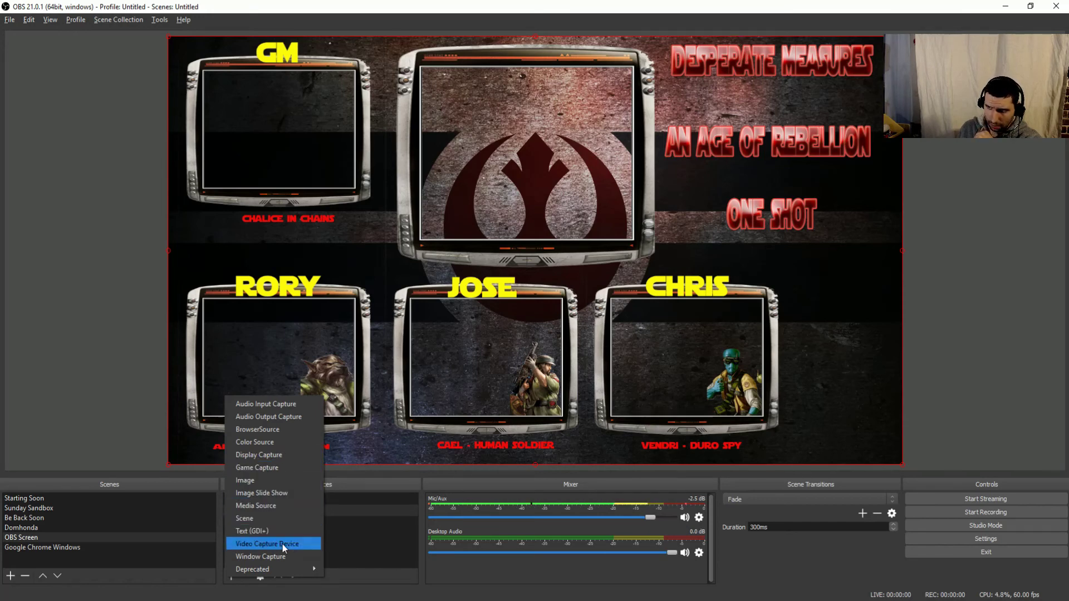
{"action": "left_click", "coordinate": [267, 532]}
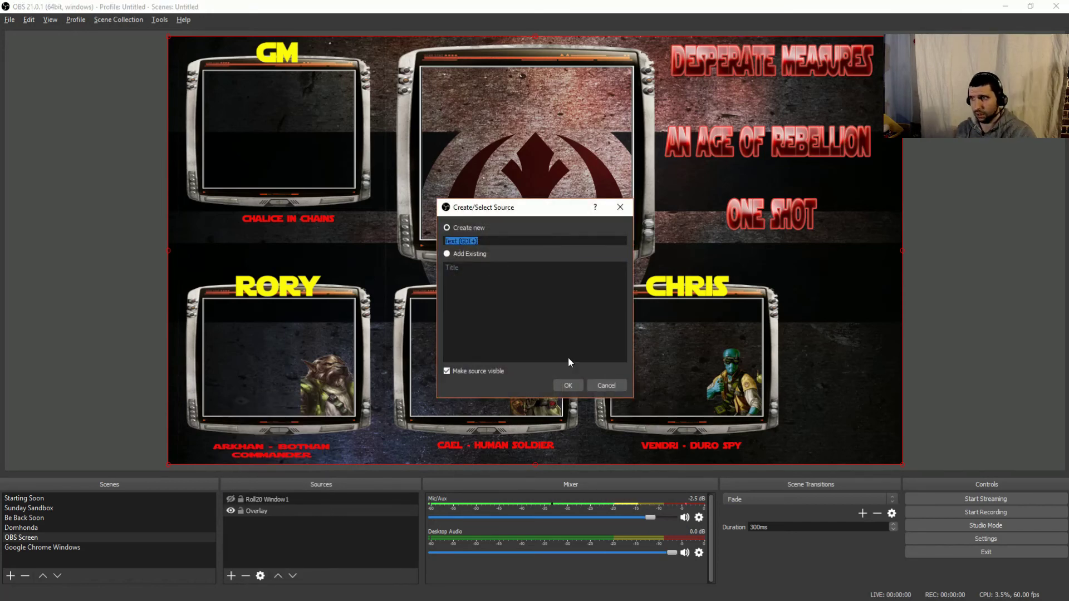
{"action": "left_click", "coordinate": [576, 383]}
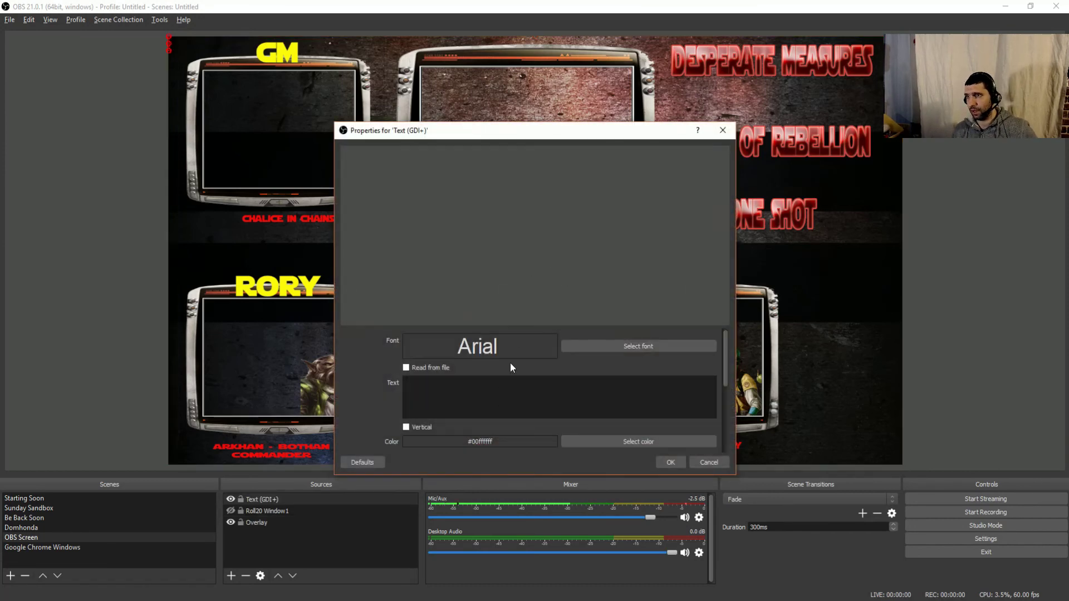
Step: Set the text source's font to Star Jedi, Bold, size 36
{"action": "left_click", "coordinate": [635, 346]}
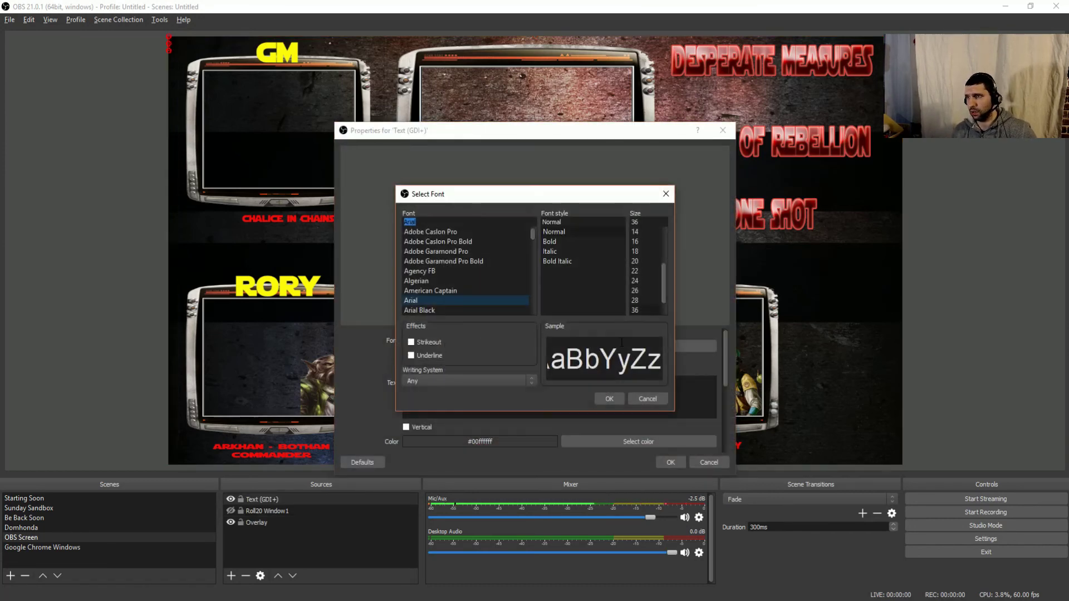
{"action": "scroll", "coordinate": [504, 248], "scroll_direction": "down", "scroll_amount": 3}
{"action": "scroll", "coordinate": [502, 254], "scroll_direction": "up", "scroll_amount": 3}
{"action": "scroll", "coordinate": [501, 256], "scroll_direction": "down", "scroll_amount": 1}
{"action": "scroll", "coordinate": [501, 259], "scroll_direction": "up", "scroll_amount": 2}
{"action": "scroll", "coordinate": [503, 260], "scroll_direction": "down", "scroll_amount": 15}
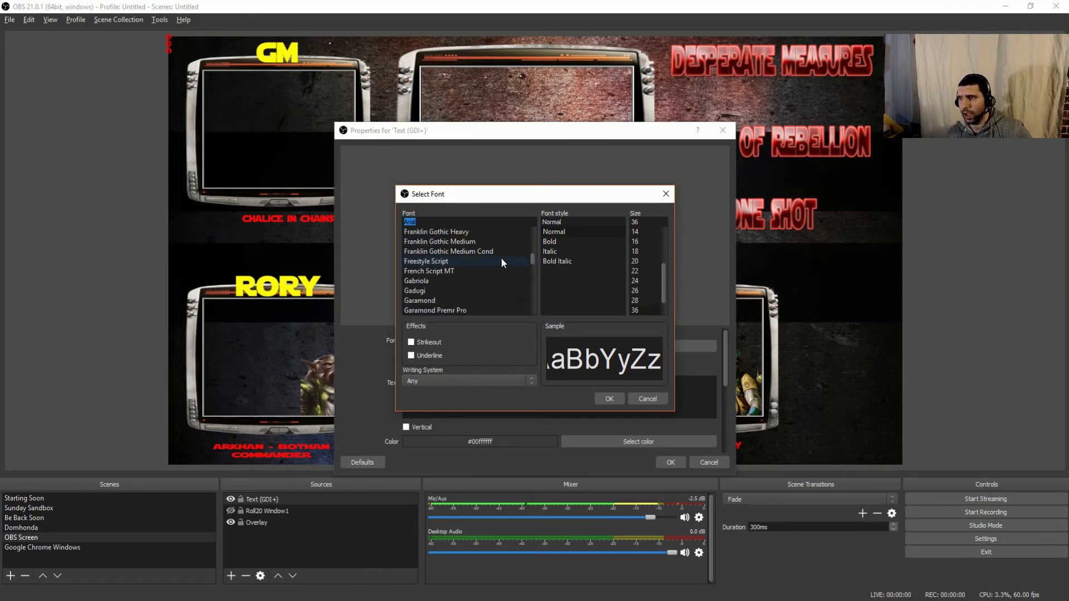
{"action": "scroll", "coordinate": [501, 259], "scroll_direction": "down", "scroll_amount": 20}
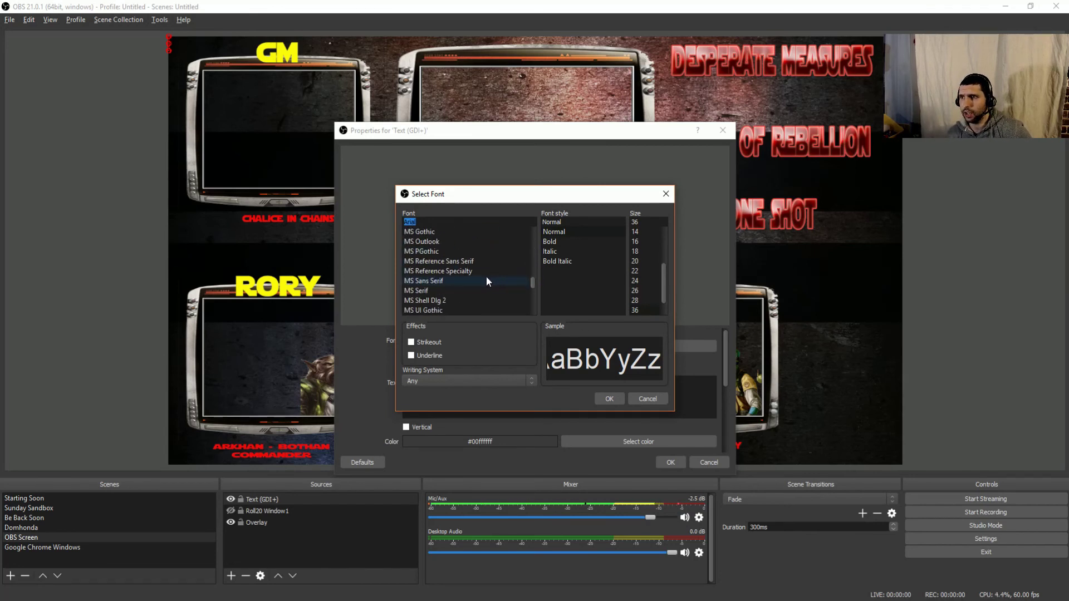
{"action": "scroll", "coordinate": [457, 284], "scroll_direction": "down", "scroll_amount": 15}
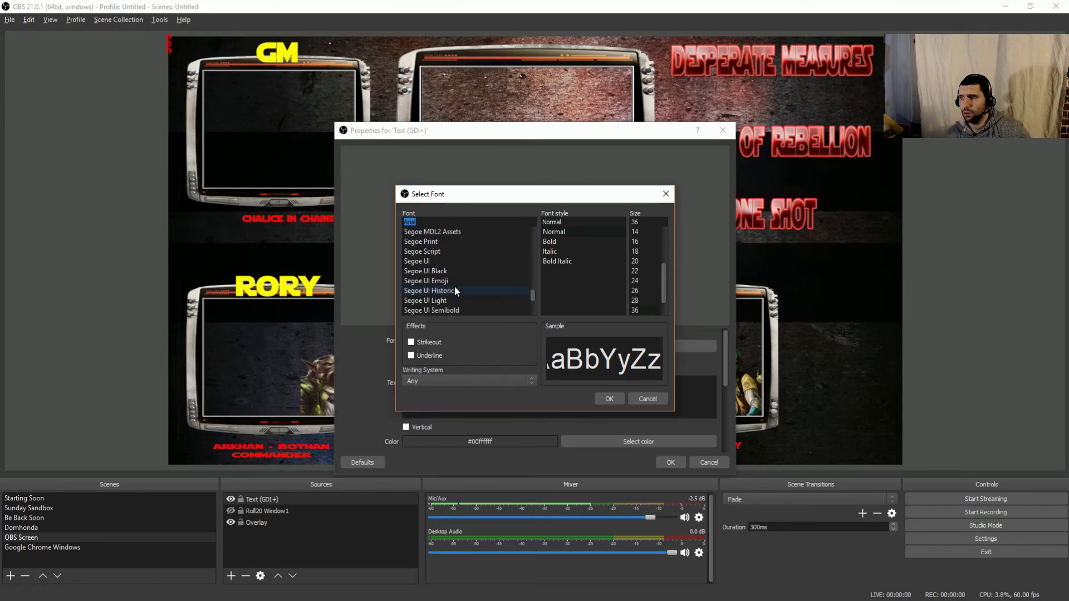
{"action": "scroll", "coordinate": [455, 287], "scroll_direction": "down", "scroll_amount": 3}
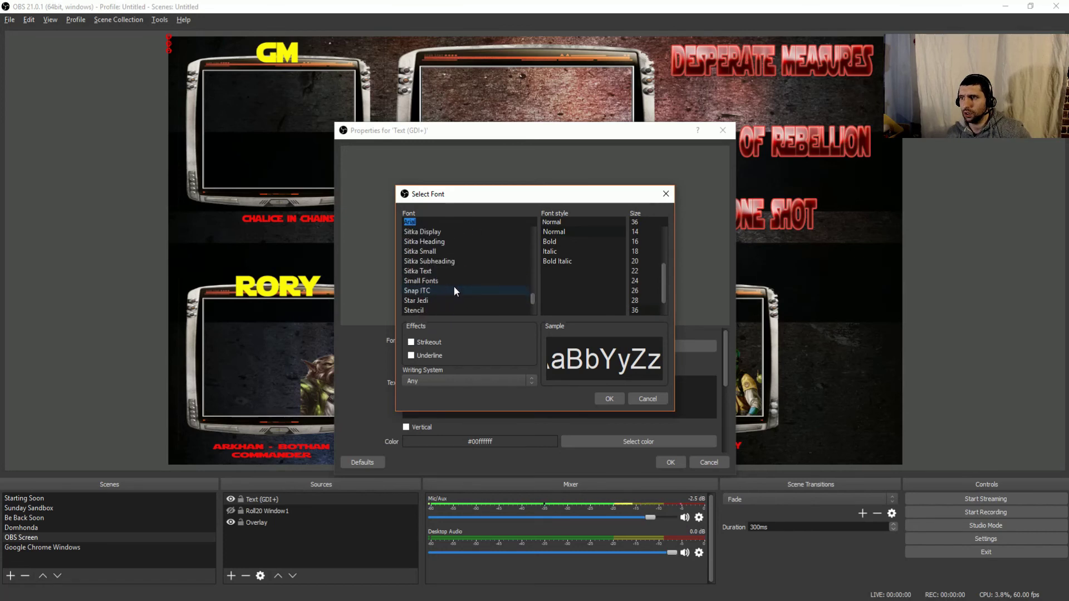
{"action": "left_click", "coordinate": [407, 301]}
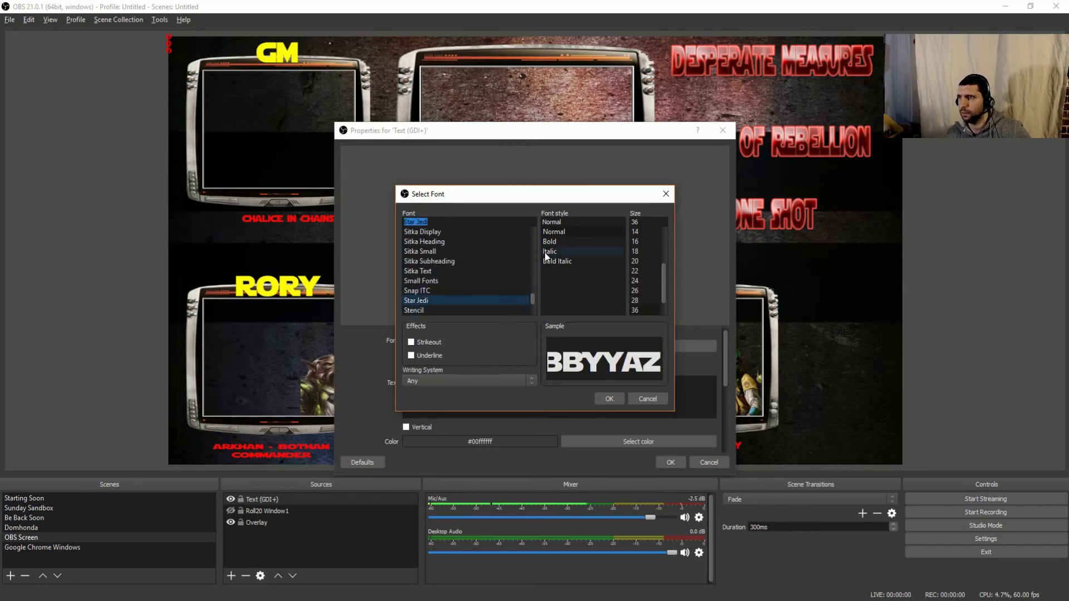
{"action": "left_click", "coordinate": [562, 242]}
{"action": "scroll", "coordinate": [637, 292], "scroll_direction": "down", "scroll_amount": 1}
{"action": "left_click", "coordinate": [636, 291]}
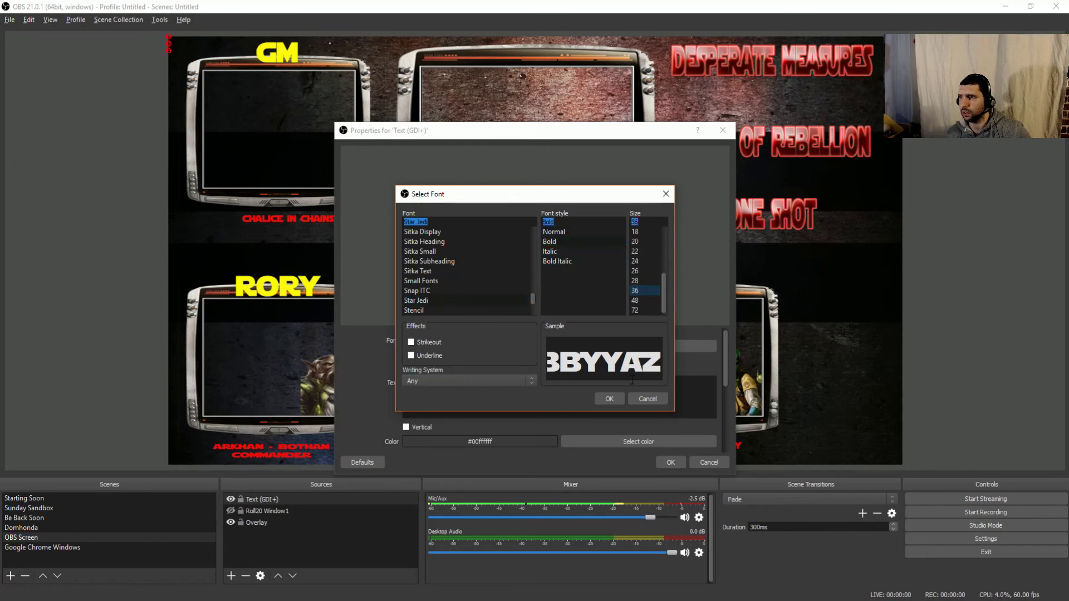
{"action": "left_click", "coordinate": [609, 398]}
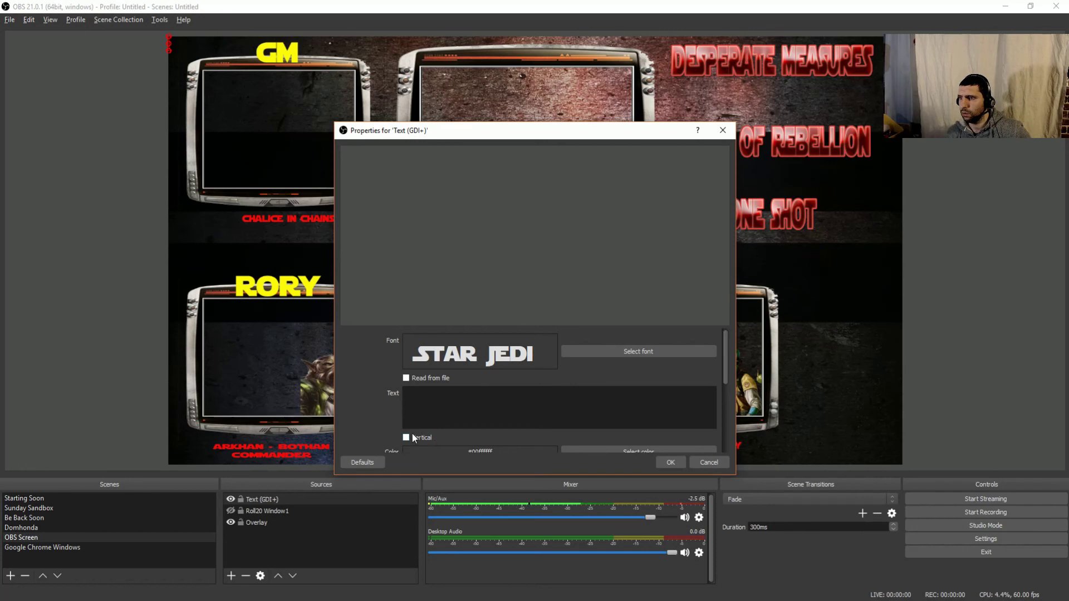
Step: Set the text source's color to the dark red basic color (#aa0000)
{"action": "left_click", "coordinate": [623, 449]}
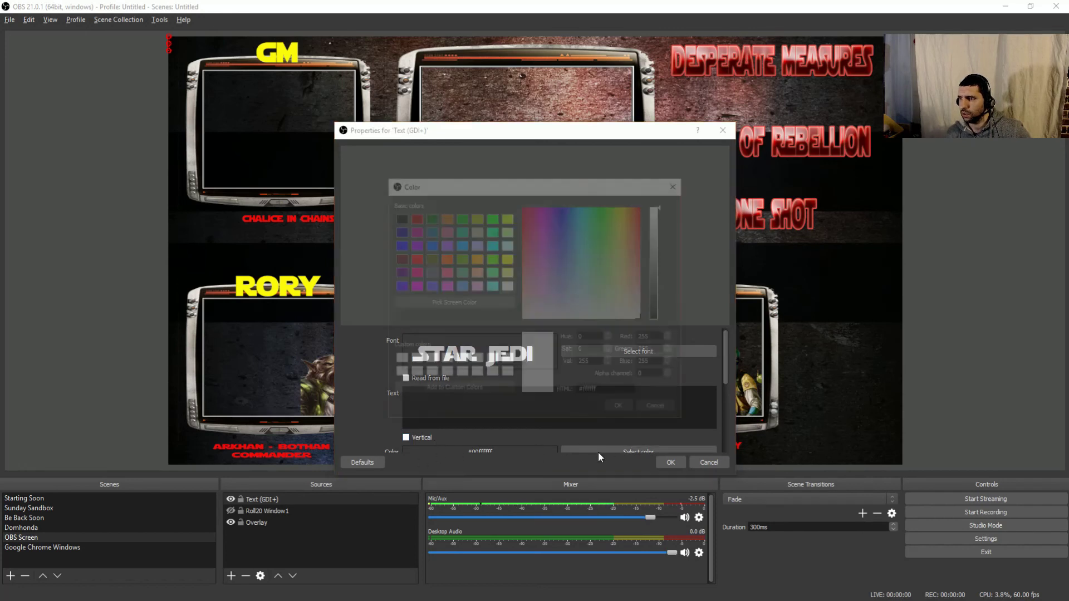
{"action": "left_click", "coordinate": [413, 217]}
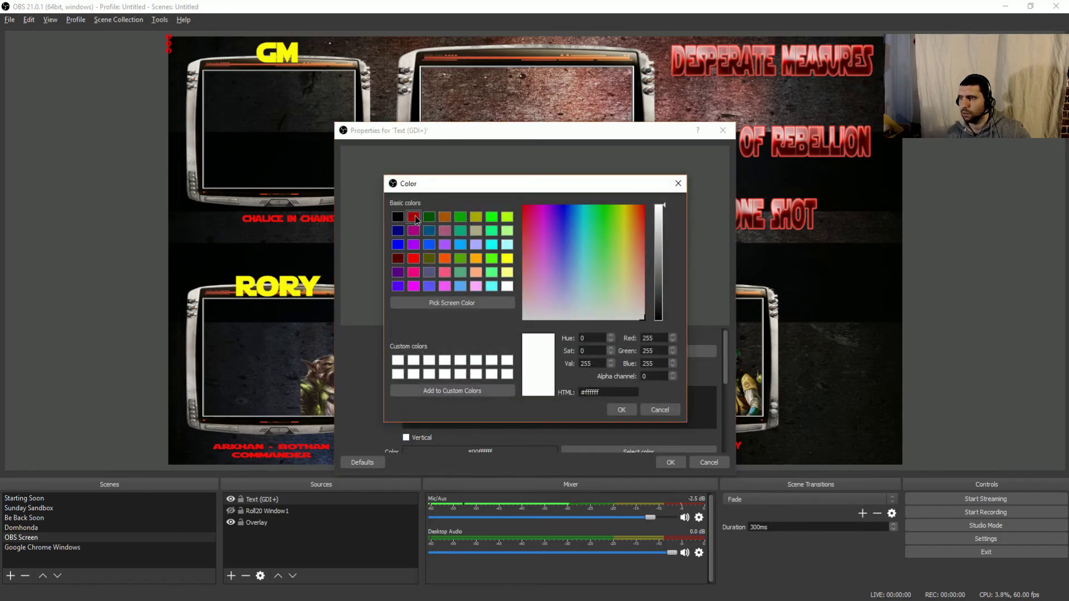
{"action": "left_click", "coordinate": [630, 415]}
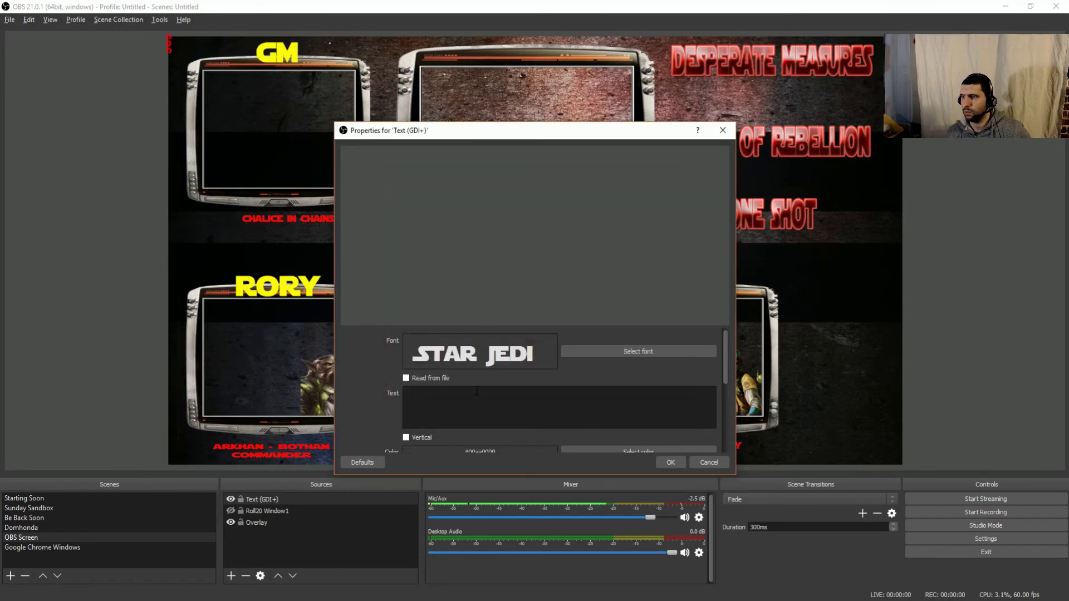
Step: Enter "may the force be with you" as the source's text
{"action": "type", "text": "ma"}
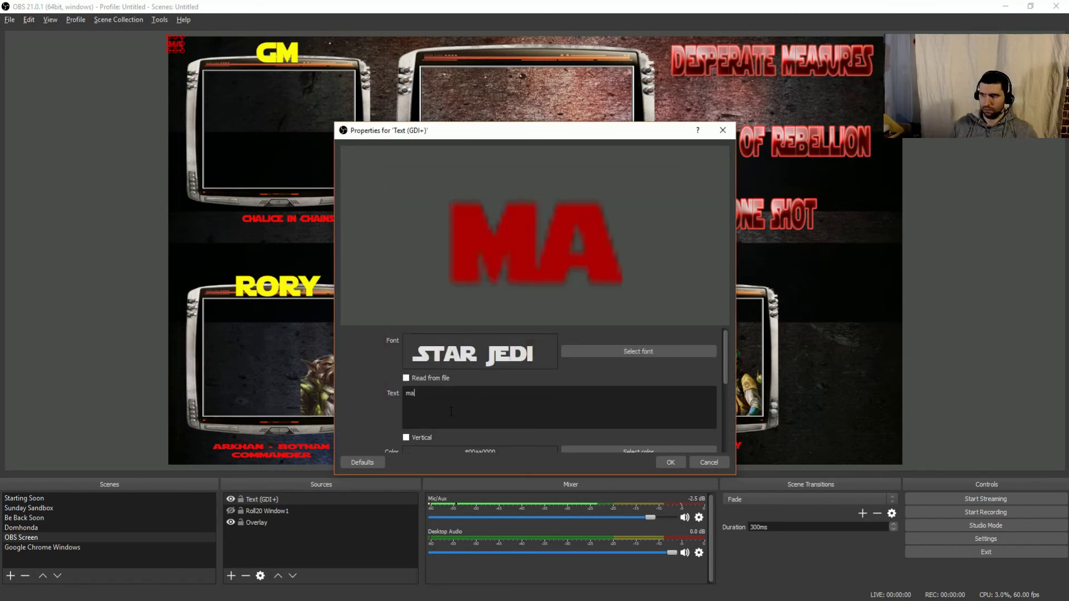
{"action": "type", "text": "y the force b"}
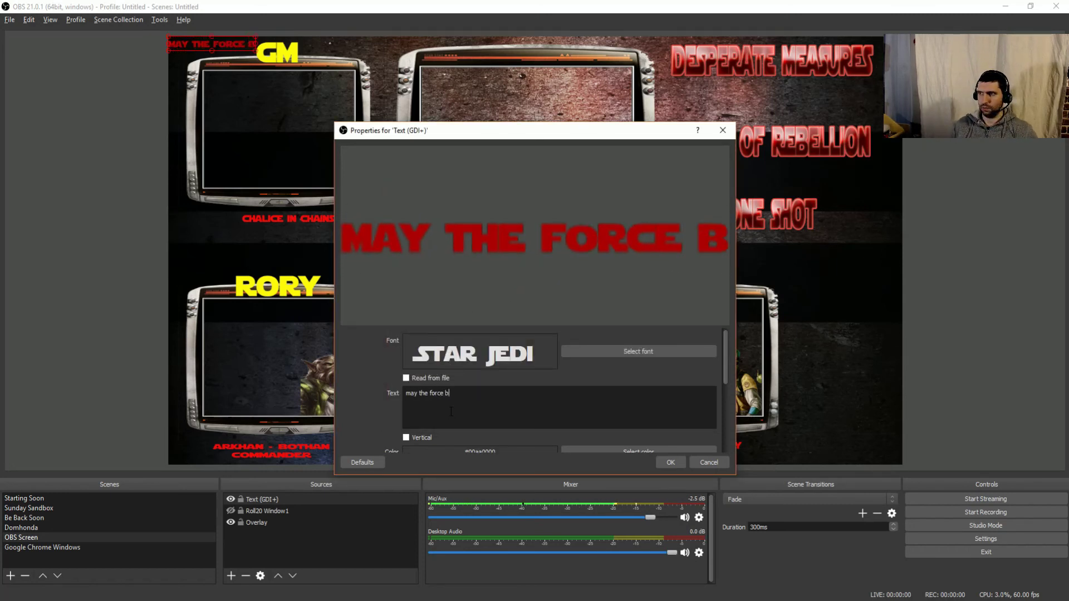
{"action": "type", "text": "e with you"}
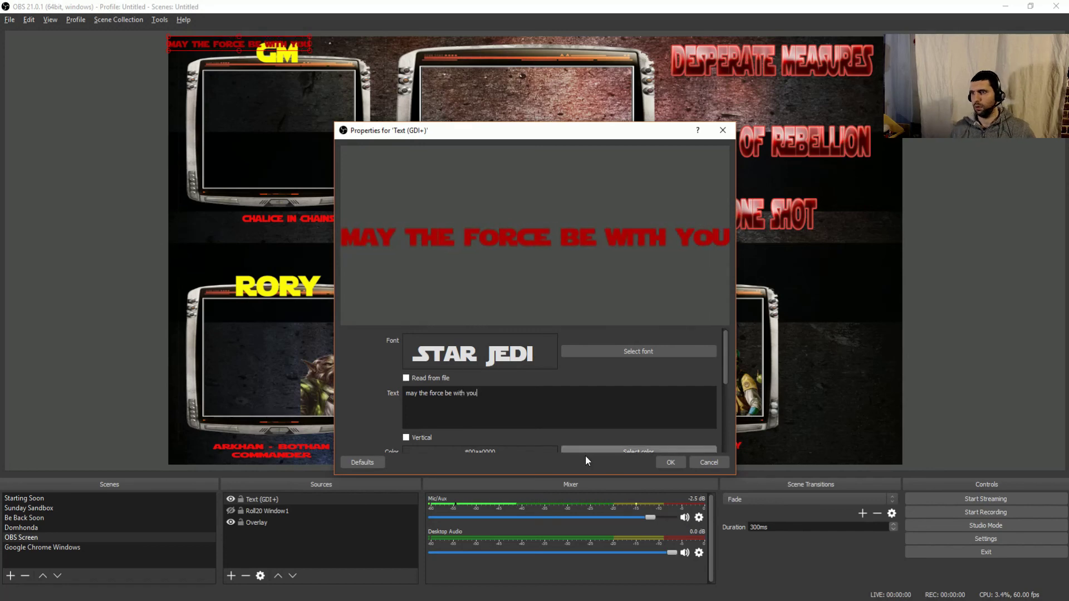
Step: Confirm the text source's properties, then move it over the central monitor area and enlarge it to span nearly the full canvas width
{"action": "left_click", "coordinate": [668, 464]}
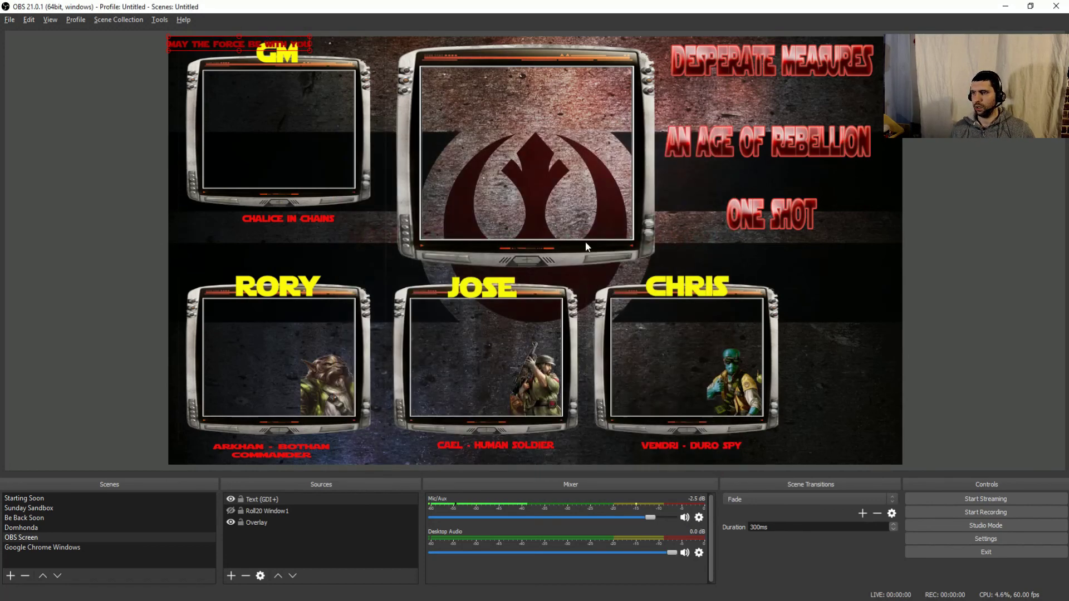
{"action": "left_click", "coordinate": [258, 500]}
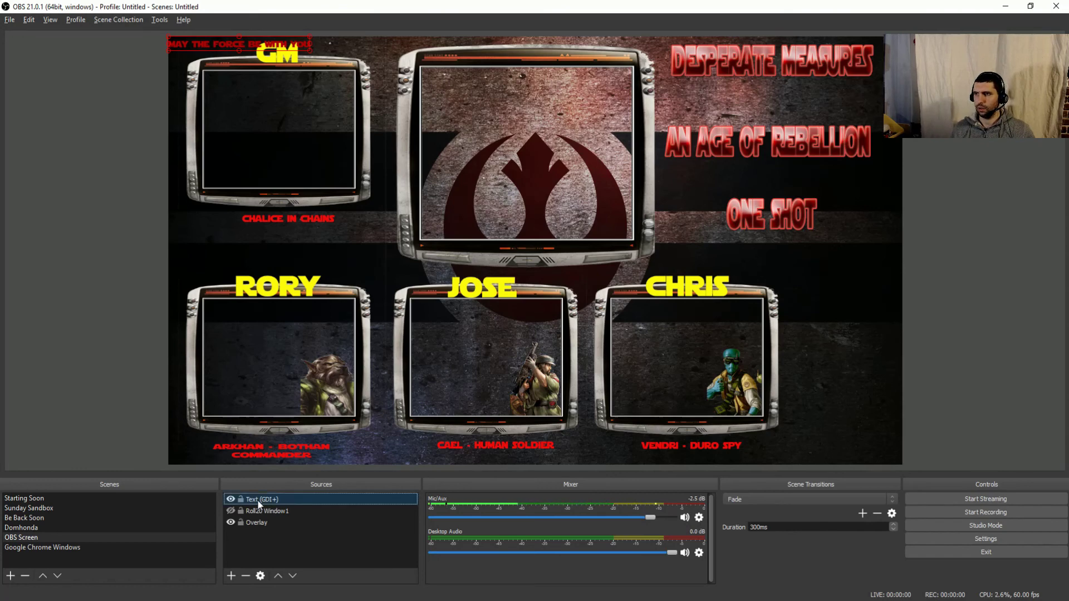
{"action": "left_click_drag", "start_coordinate": [233, 40], "coordinate": [505, 116]}
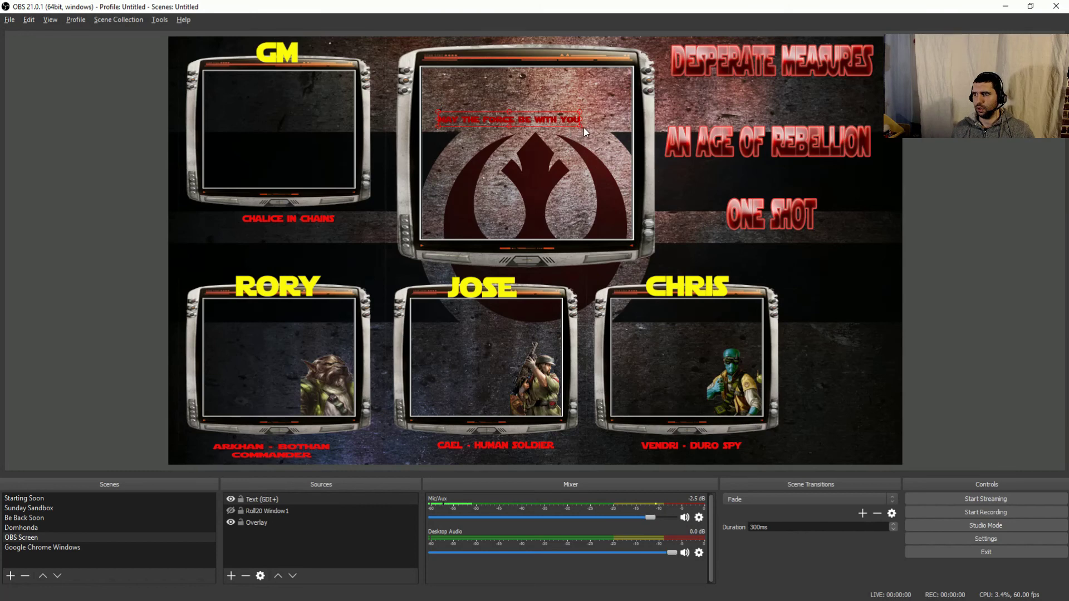
{"action": "mouse_move", "coordinate": [582, 129]}
{"action": "left_mouse_down"}
{"action": "mouse_move", "coordinate": [667, 212]}
{"action": "mouse_move", "coordinate": [581, 129]}
{"action": "left_mouse_up"}
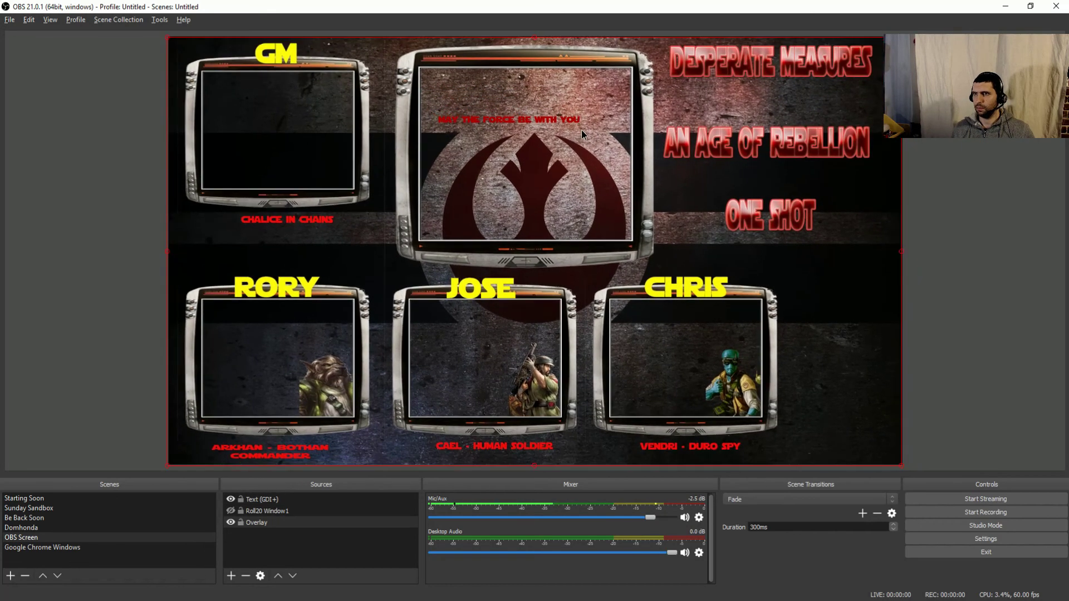
{"action": "left_click", "coordinate": [566, 122]}
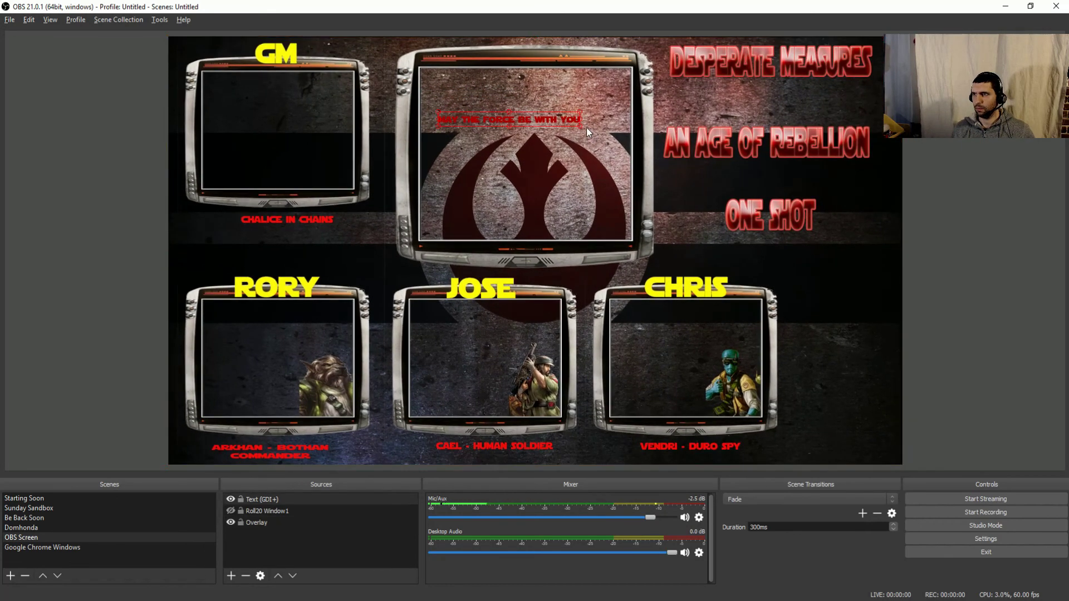
{"action": "left_click_drag", "start_coordinate": [580, 128], "coordinate": [623, 185]}
{"action": "left_click_drag", "start_coordinate": [640, 146], "coordinate": [387, 161]}
{"action": "left_click", "coordinate": [479, 164]}
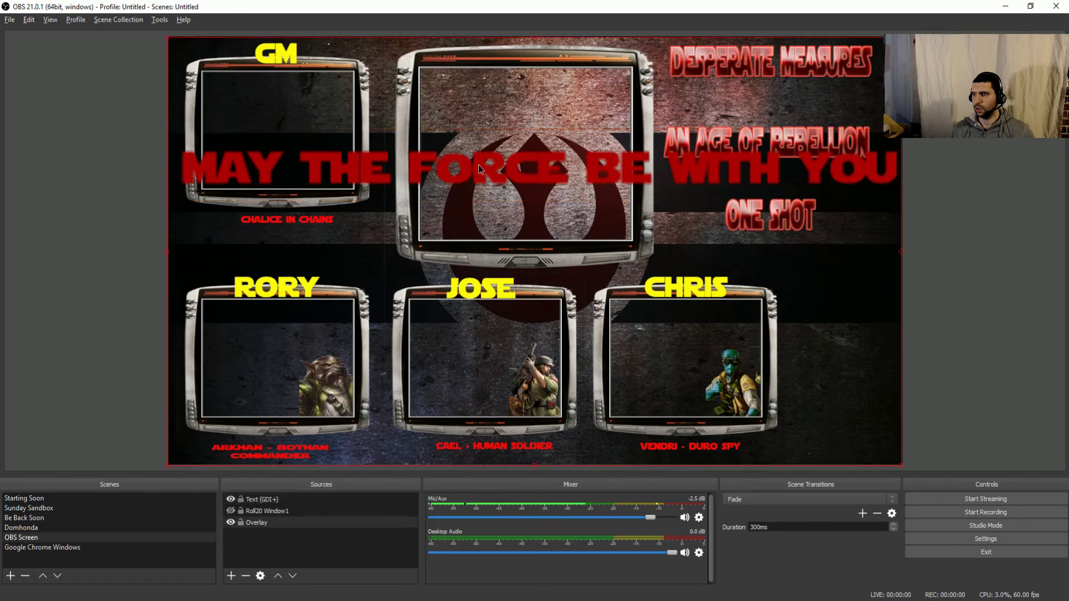
Step: Change the text source's color to the yellow basic color (#ffff00)
{"action": "right_click", "coordinate": [262, 499]}
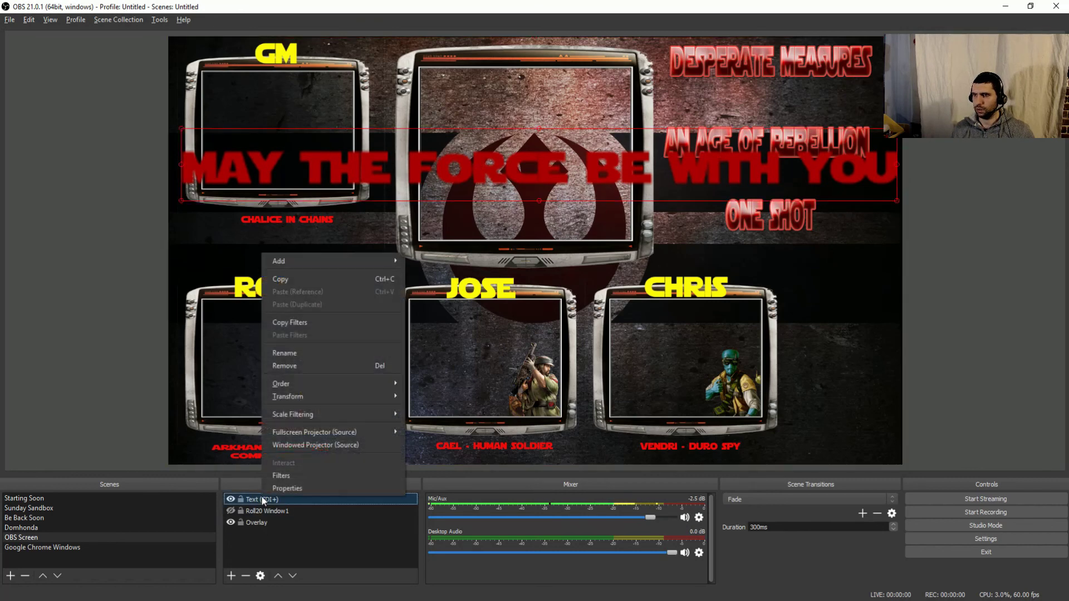
{"action": "left_click", "coordinate": [304, 489]}
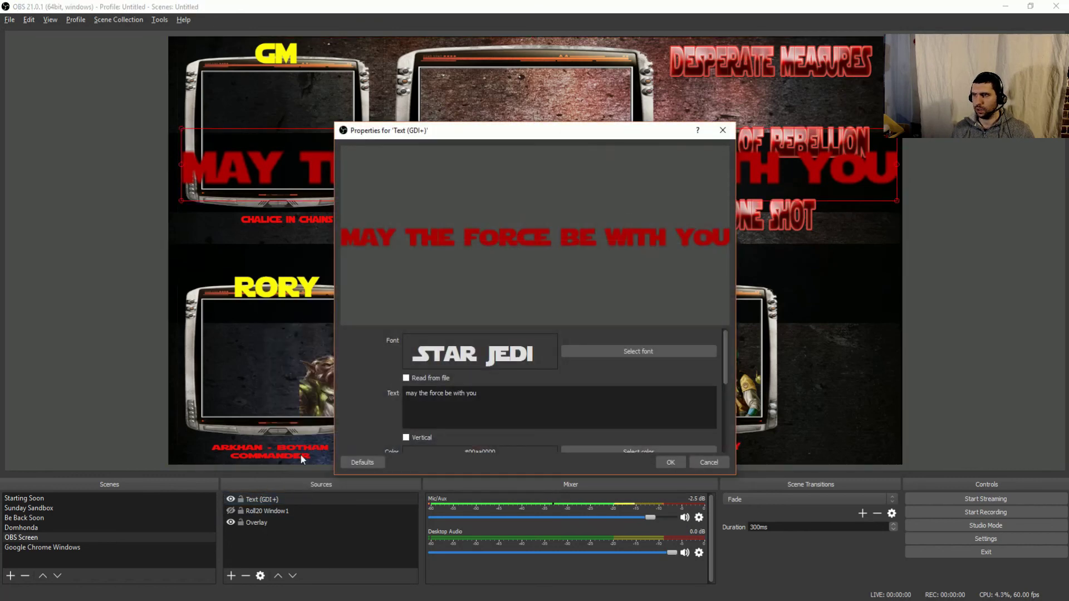
{"action": "left_click", "coordinate": [608, 450]}
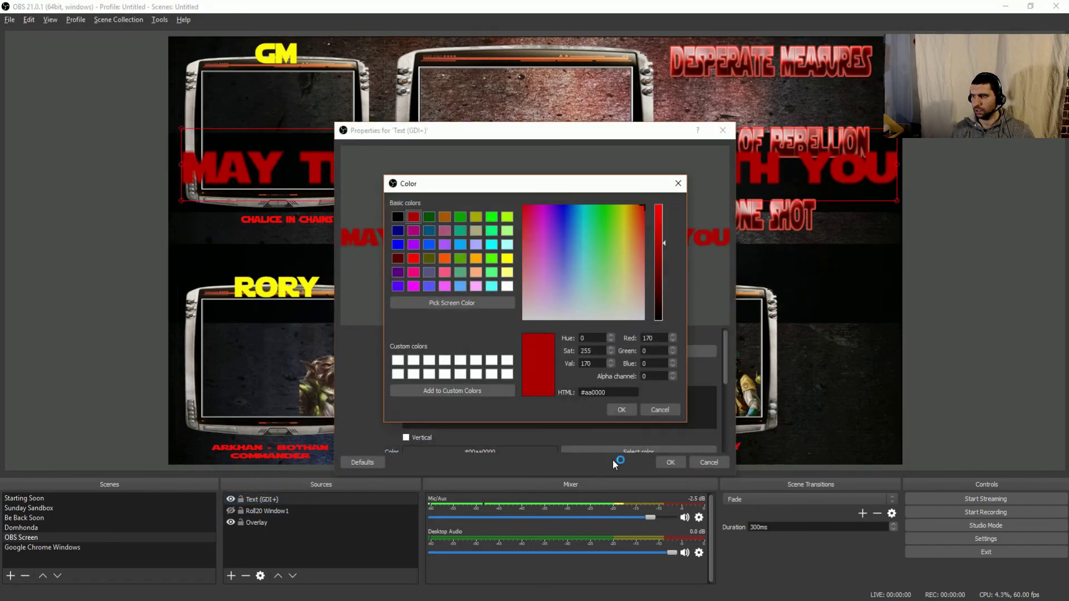
{"action": "left_click", "coordinate": [507, 259]}
{"action": "left_click", "coordinate": [620, 409]}
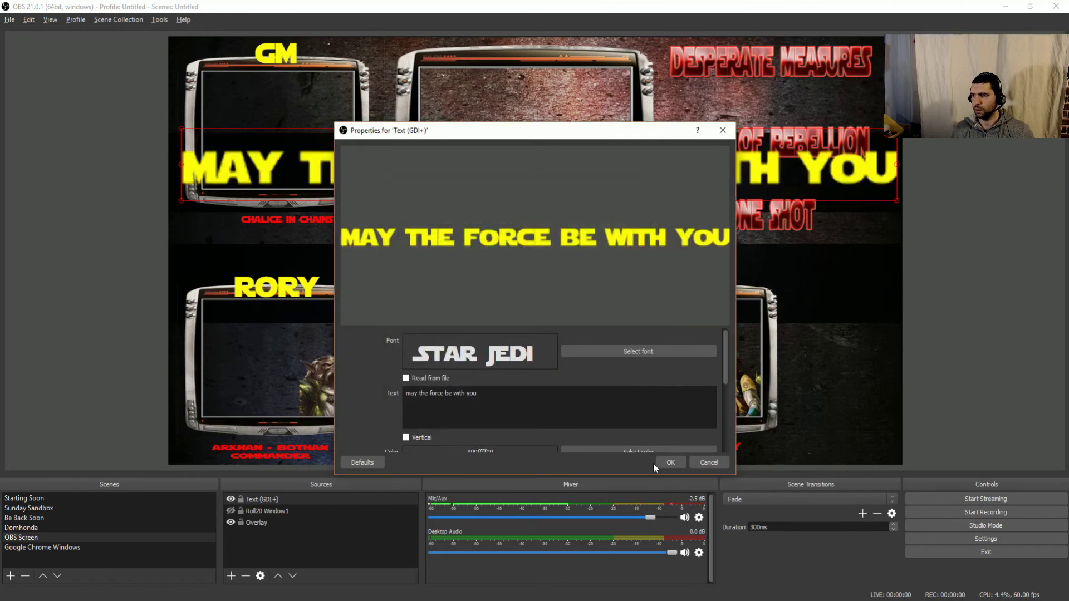
{"action": "left_click", "coordinate": [670, 462]}
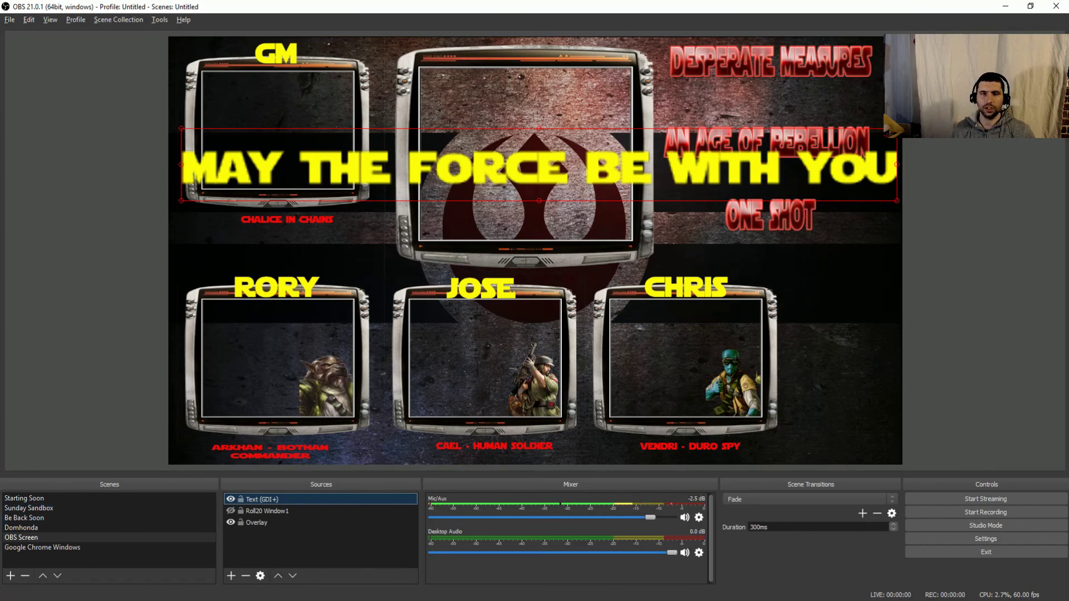
Step: Hide the text source in the OBS Screen scene and start streaming
{"action": "left_click", "coordinate": [230, 500]}
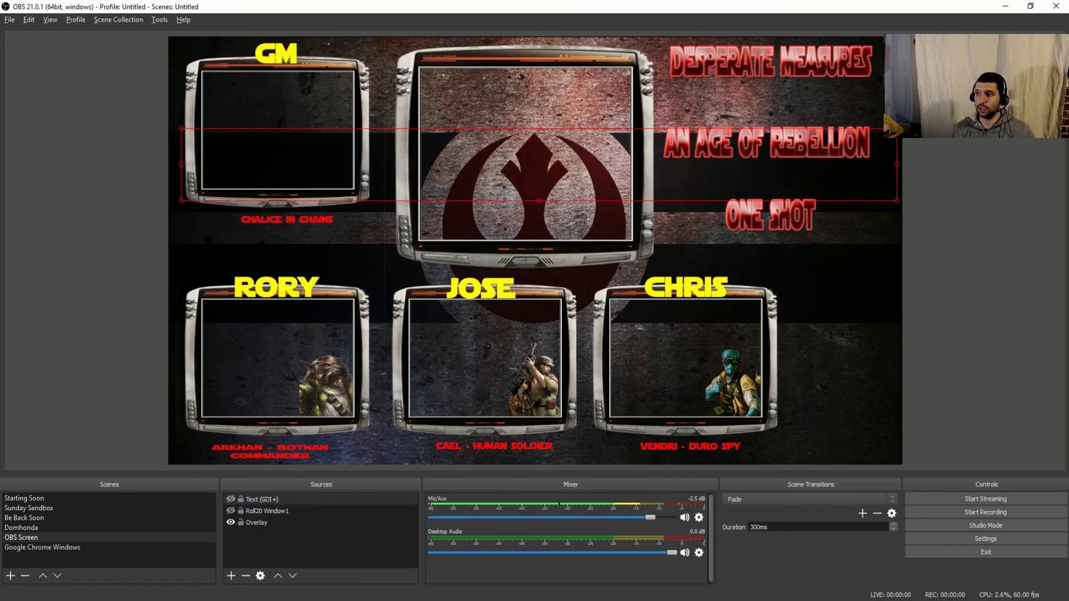
{"action": "left_click", "coordinate": [981, 499]}
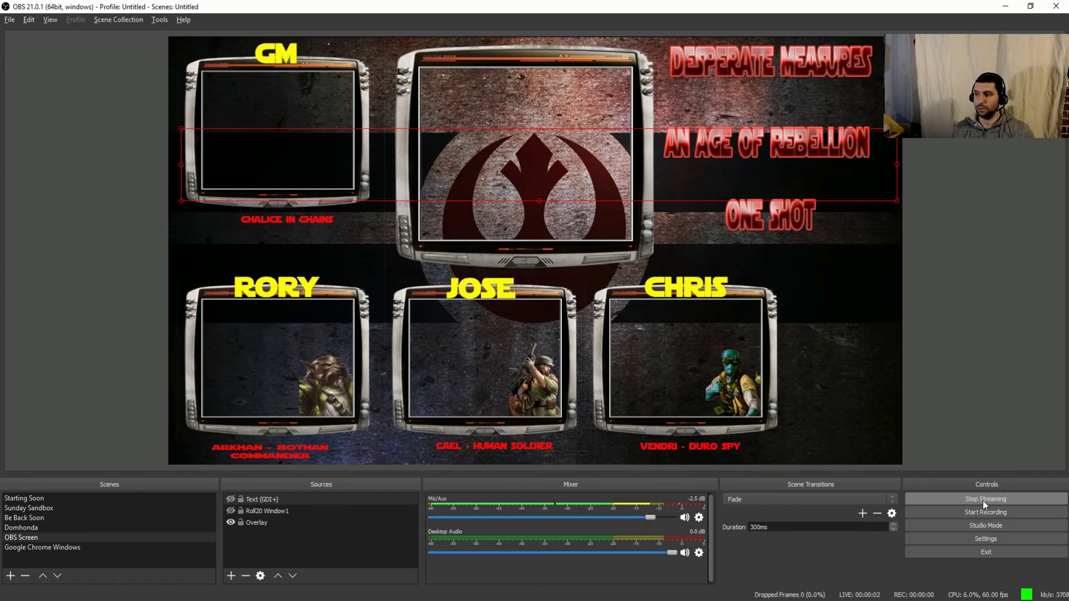
Step: Switch to the YouTube Live Dashboard in the browser and review the live status and the stream's basic info
{"action": "key", "text": "alt+Tab"}
{"action": "scroll", "coordinate": [412, 340], "scroll_direction": "down", "scroll_amount": 3}
{"action": "scroll", "coordinate": [432, 363], "scroll_direction": "up", "scroll_amount": 1}
{"action": "scroll", "coordinate": [417, 349], "scroll_direction": "up", "scroll_amount": 2}
{"action": "scroll", "coordinate": [335, 515], "scroll_direction": "down", "scroll_amount": 2}
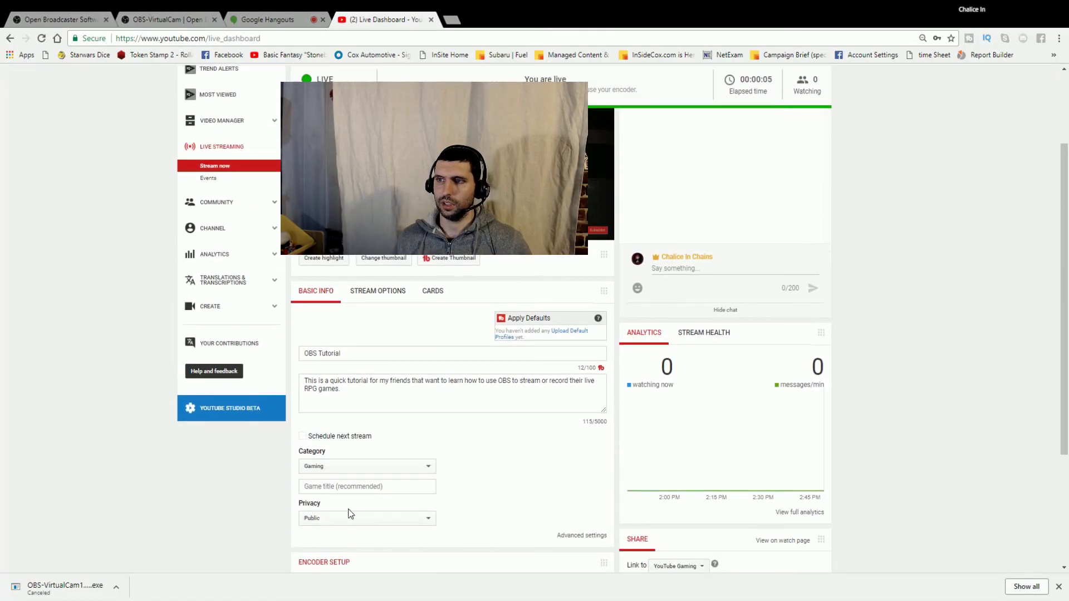
{"action": "scroll", "coordinate": [351, 513], "scroll_direction": "up", "scroll_amount": 2}
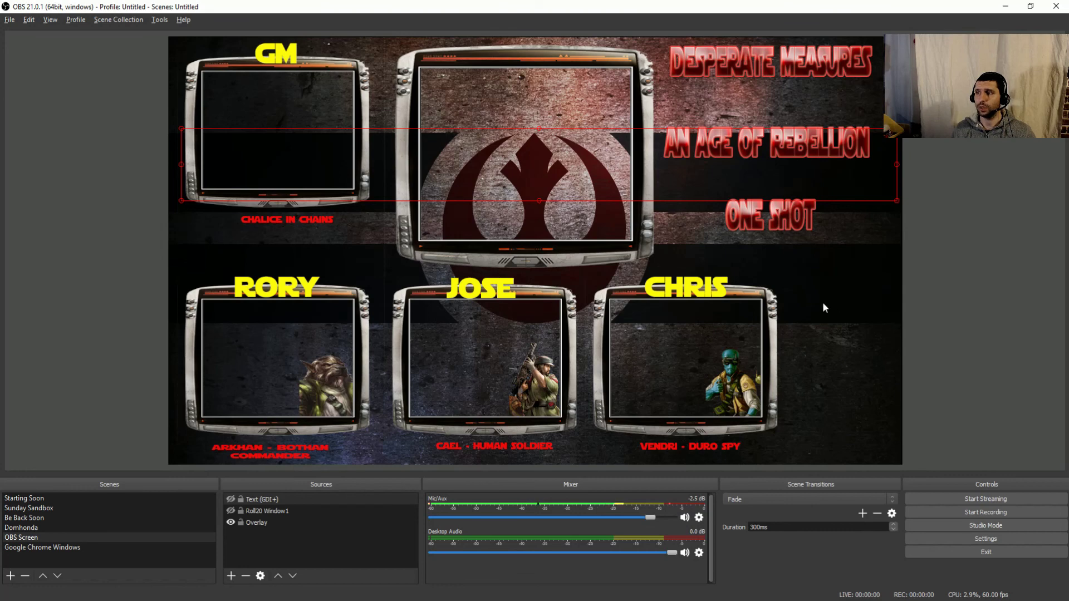
Step: Hide the Overlay source in the OBS Screen scene and show it again
{"action": "left_click", "coordinate": [784, 288]}
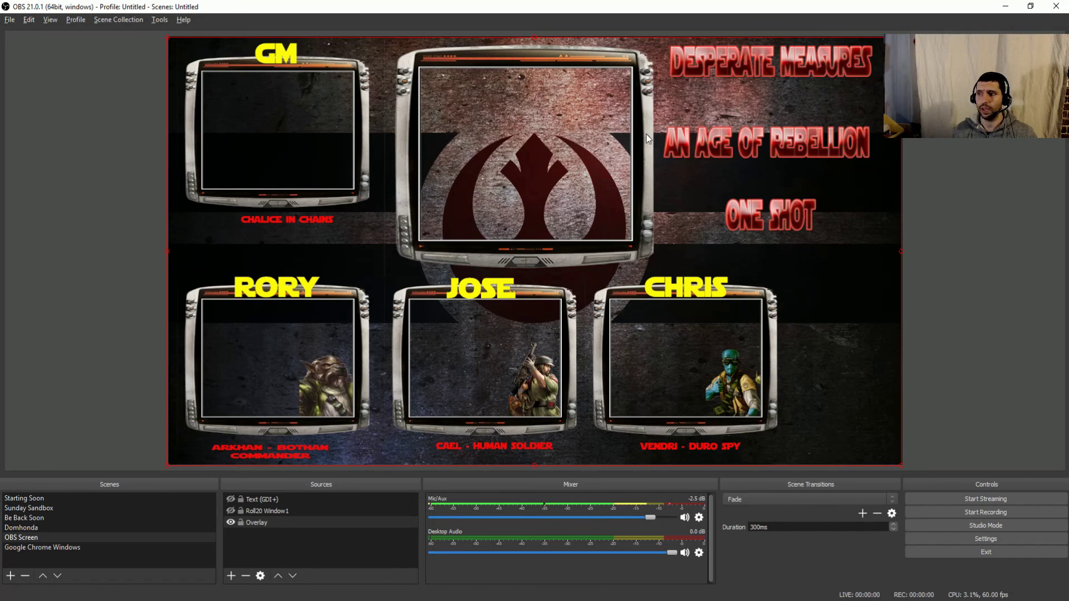
{"action": "left_click", "coordinate": [230, 523]}
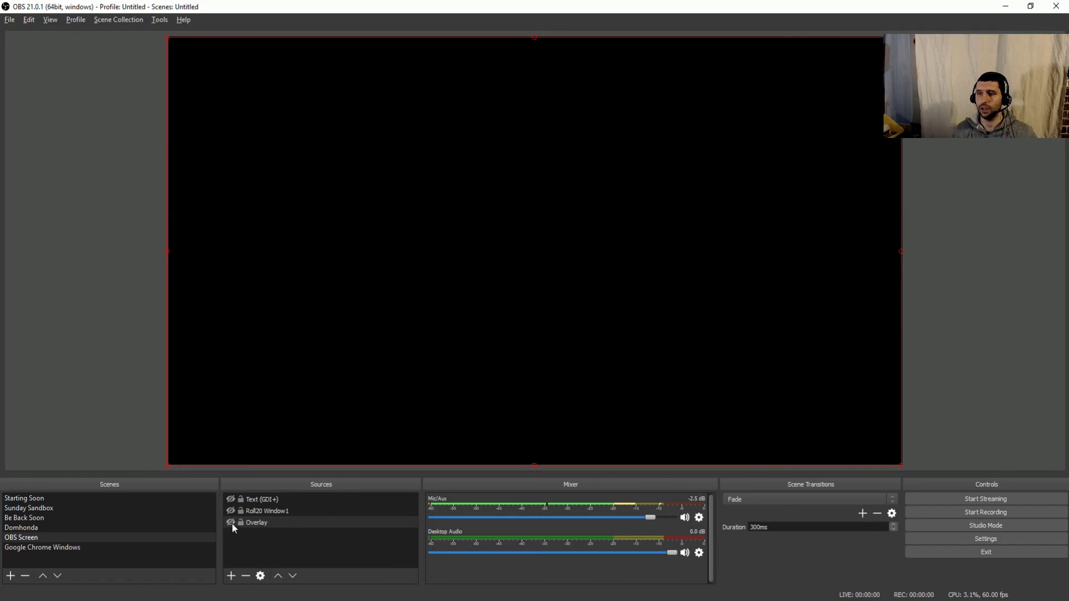
{"action": "left_click", "coordinate": [231, 523]}
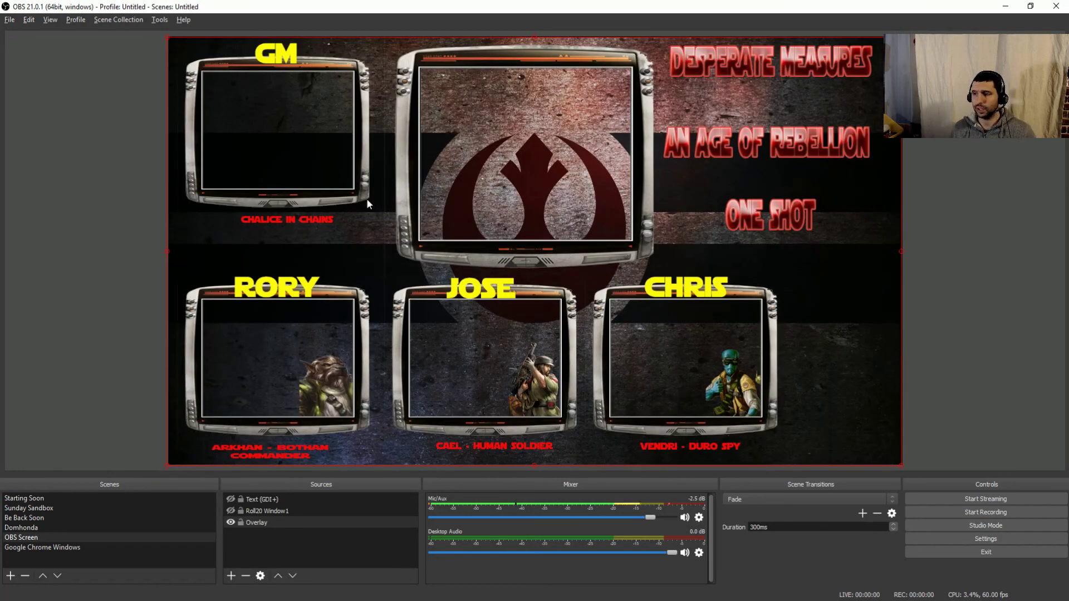